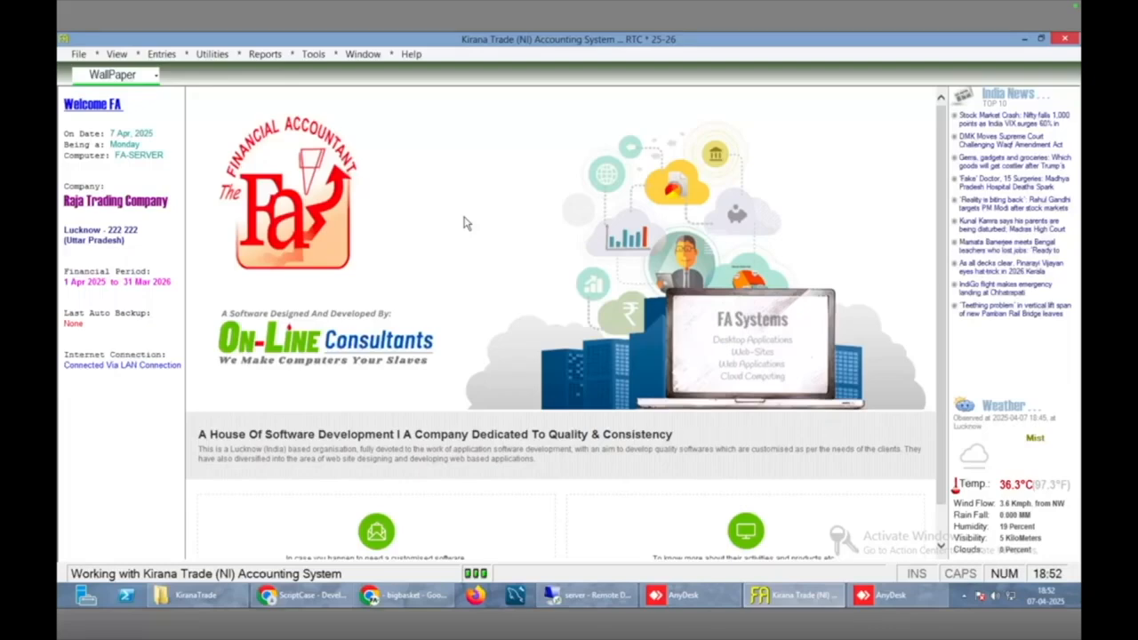
- Open a new Sale Invoice / Bill entry
click(162, 55)
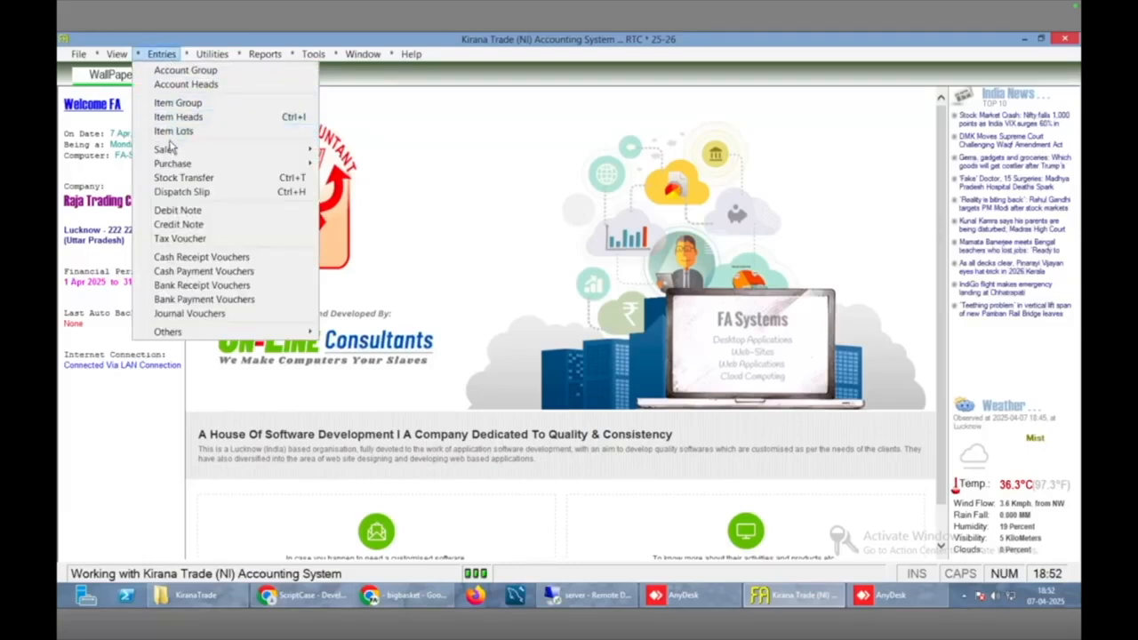
mouse_move(165, 151)
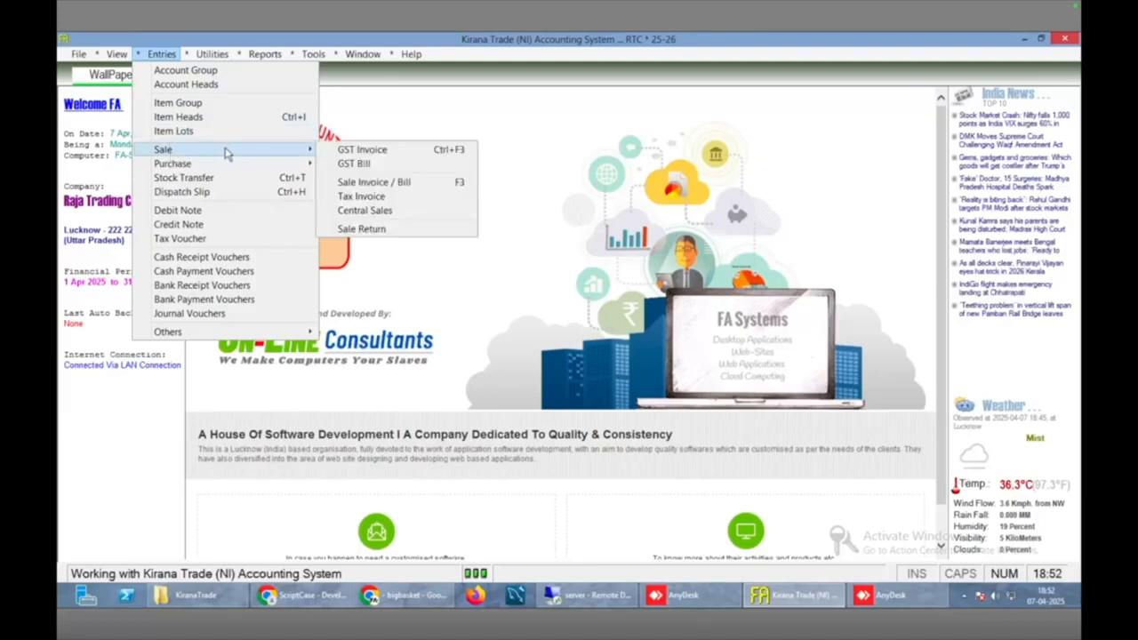
click(367, 187)
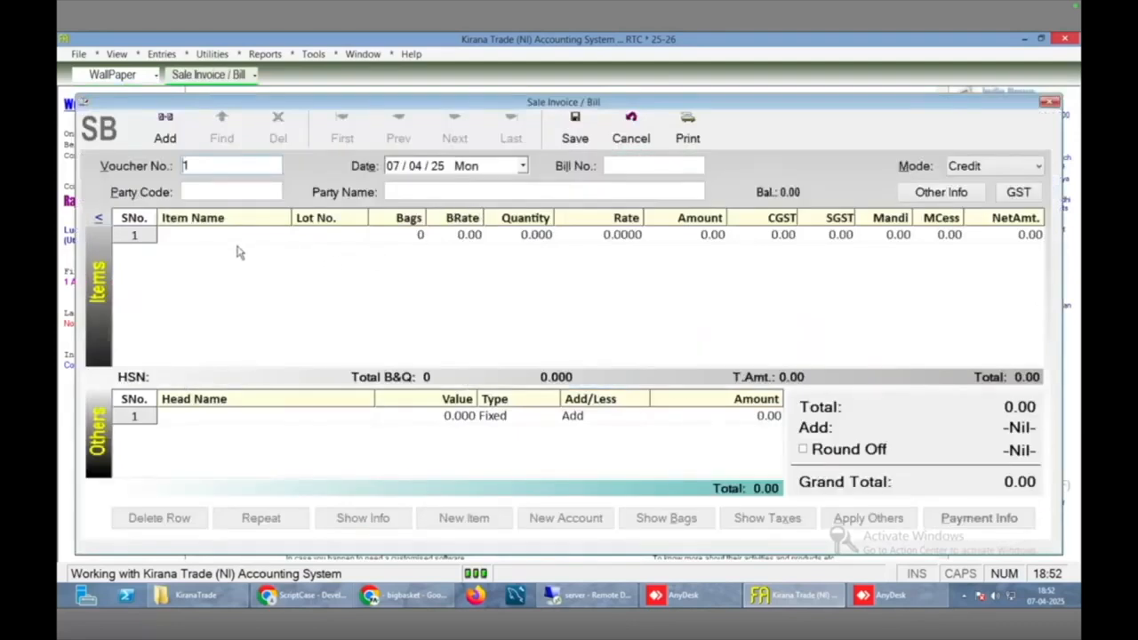
- Look up the customer account heads and choose the eleventh listed customer as the bill's party
click(215, 192)
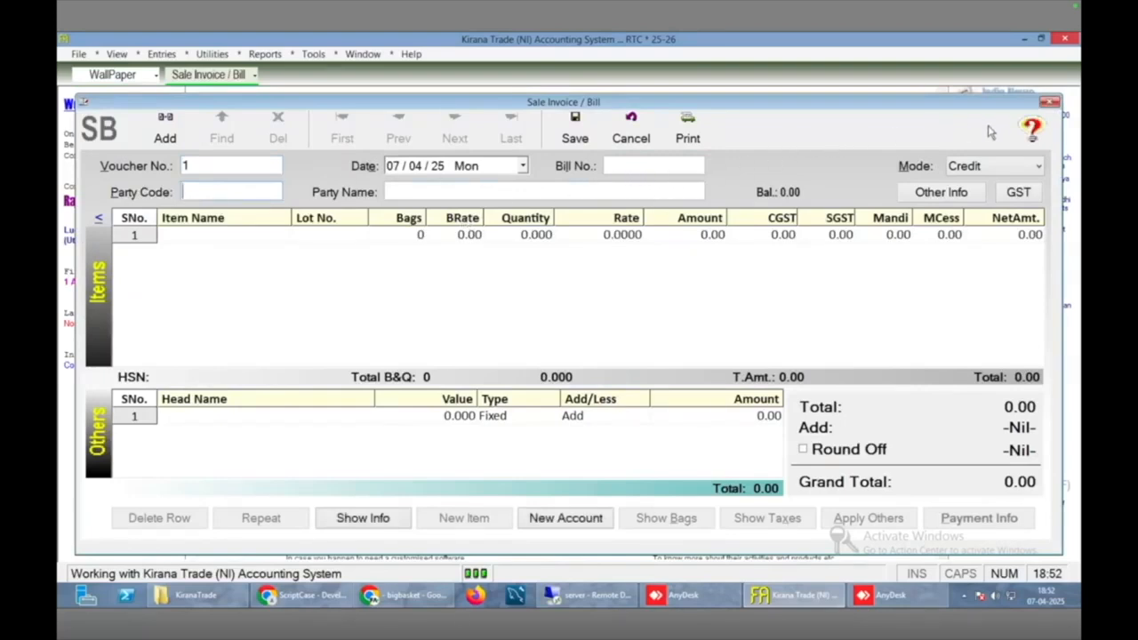
key(Return)
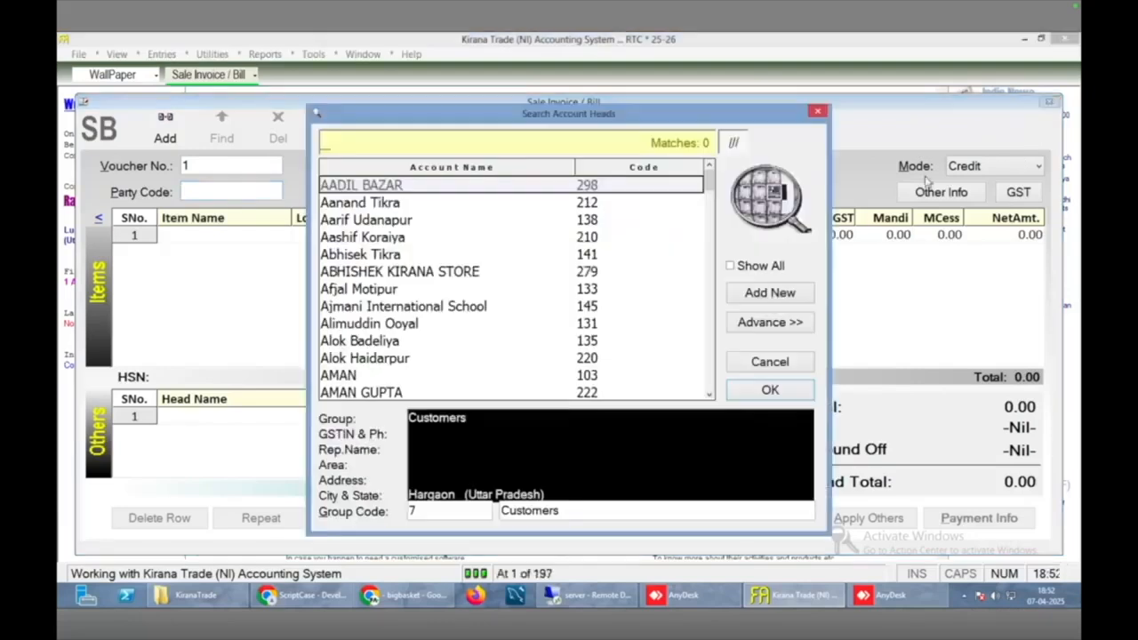
key(Down)
key(Down)
key(Down)
key(Down)
key(Down)
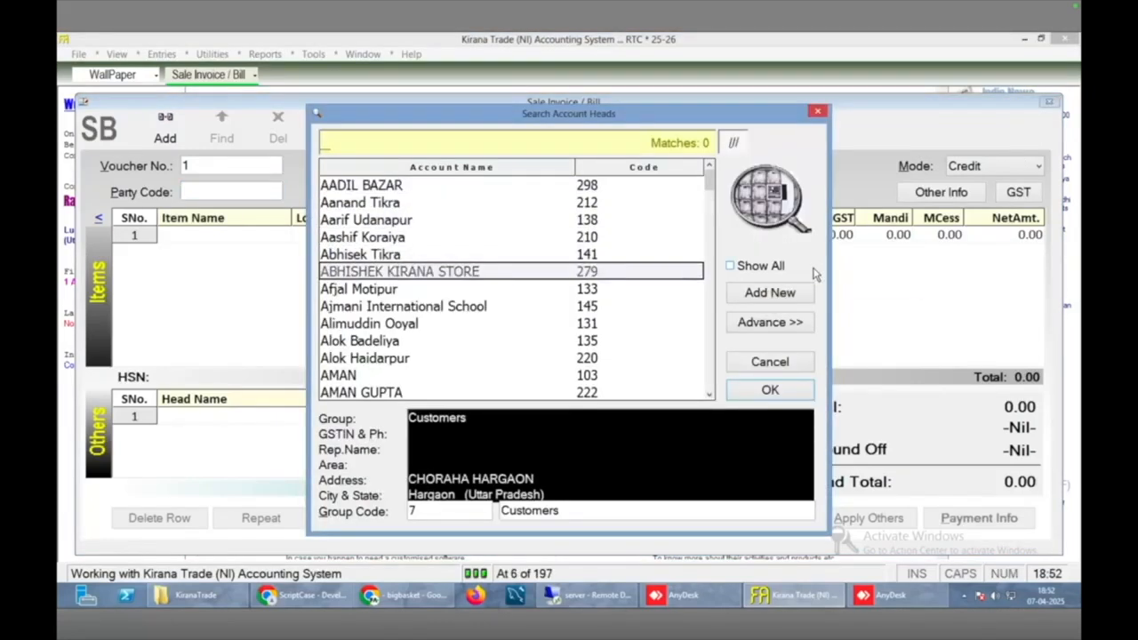
key(Down)
key(Down)
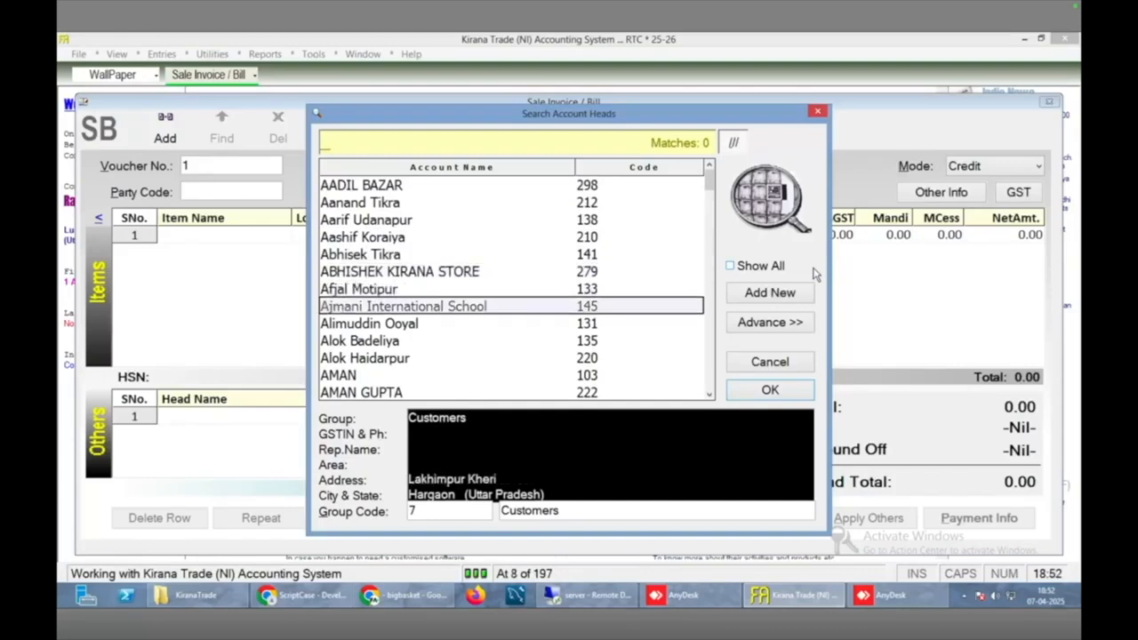
key(Down)
key(Down)
key(Down)
key(Return)
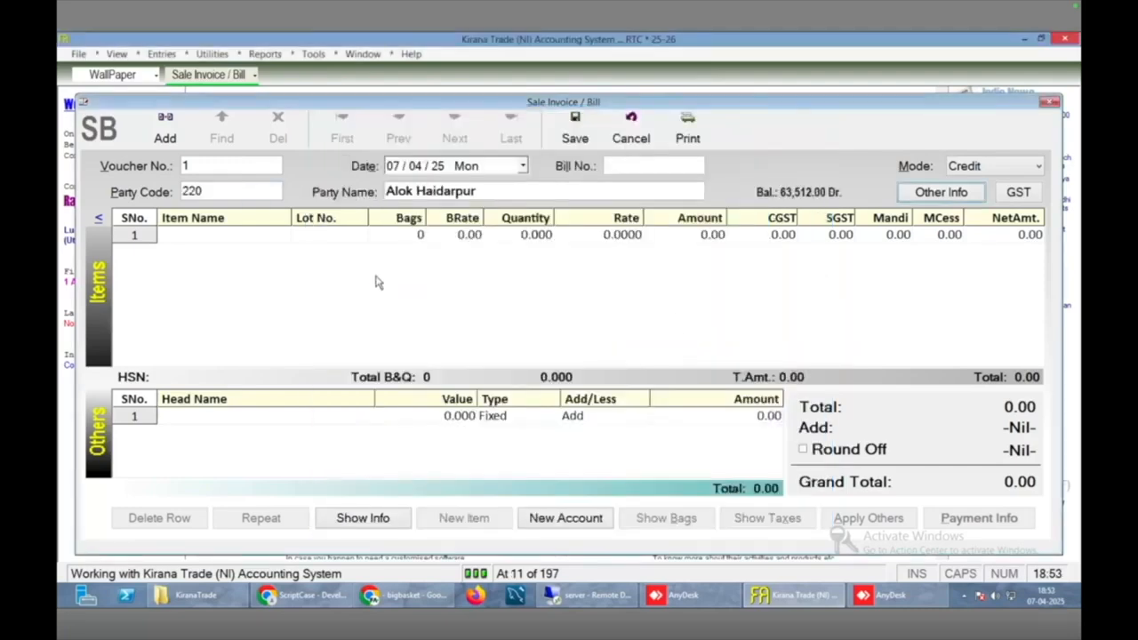
- Look up the item heads and put Aachar 500 Gm in the bill's first item row
click(249, 238)
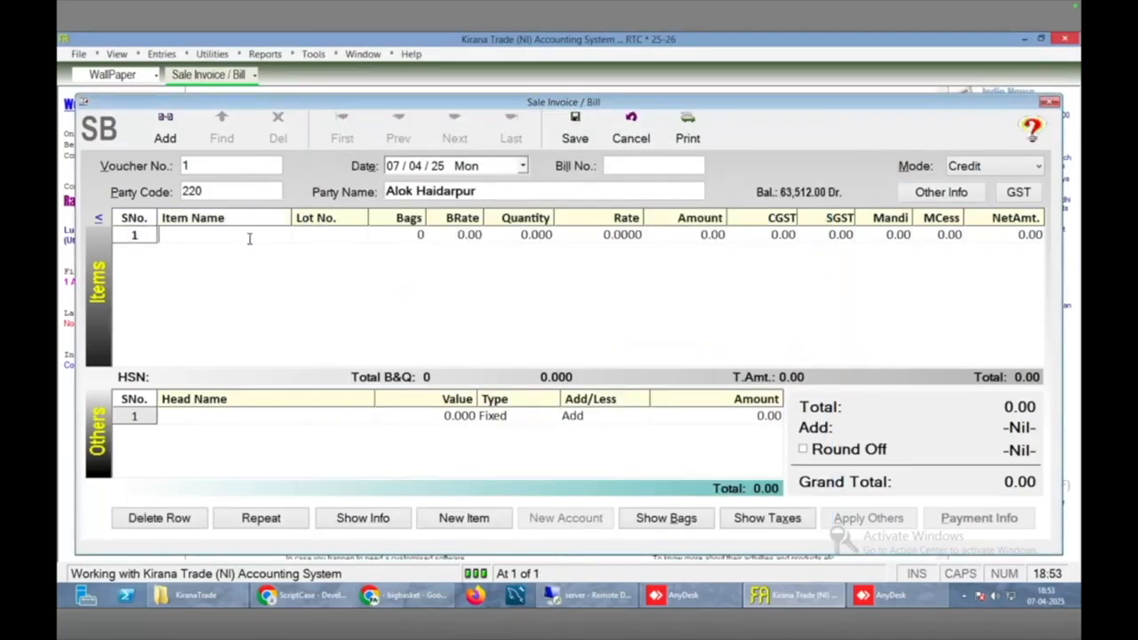
click(1032, 129)
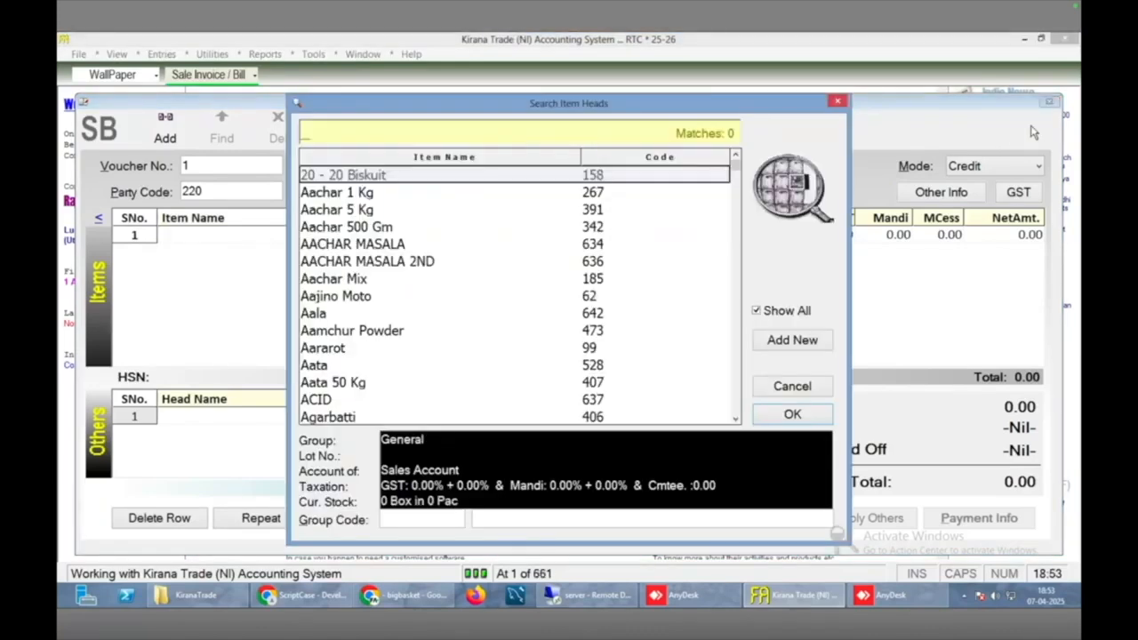
key(Down)
key(Down)
key(Down)
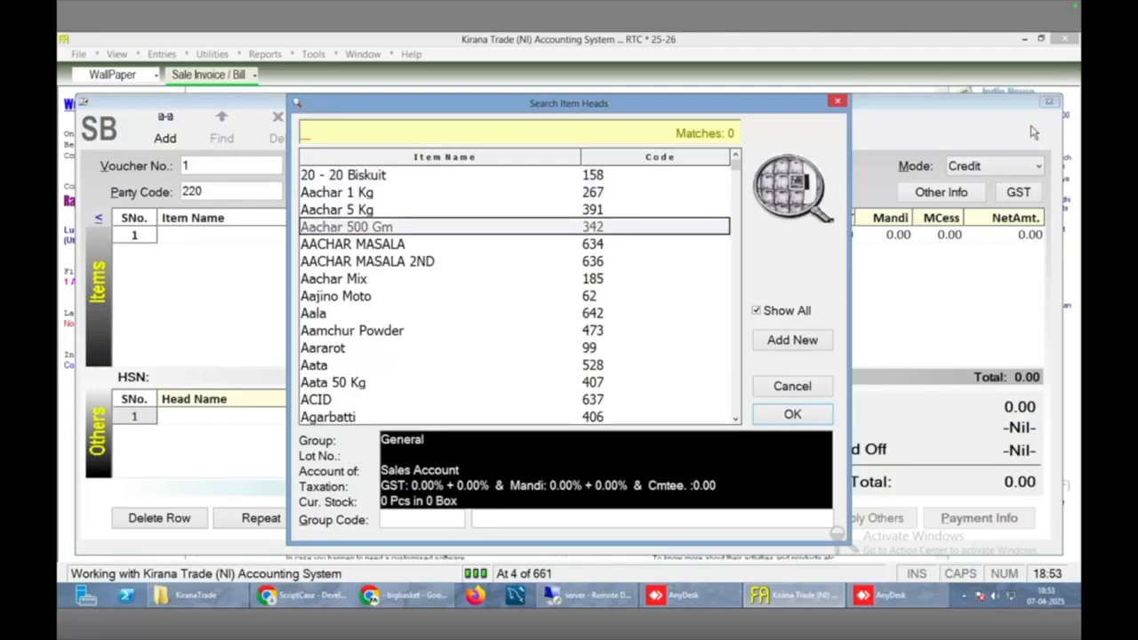
key(Return)
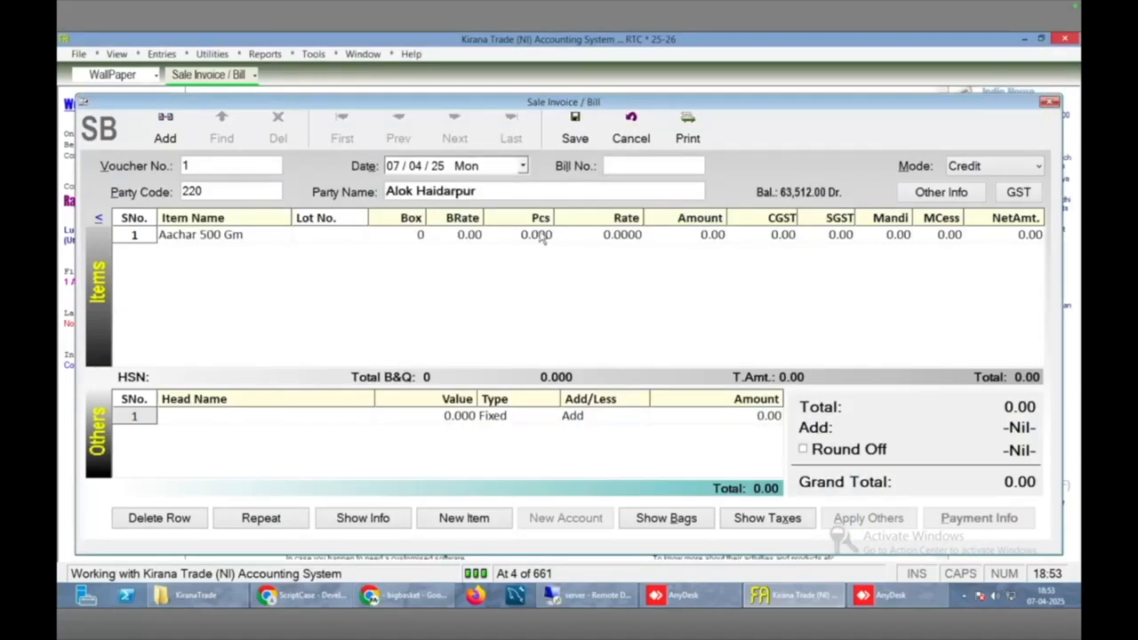
- Replace the first row's item with Aamchur Powder from the item heads list
click(267, 237)
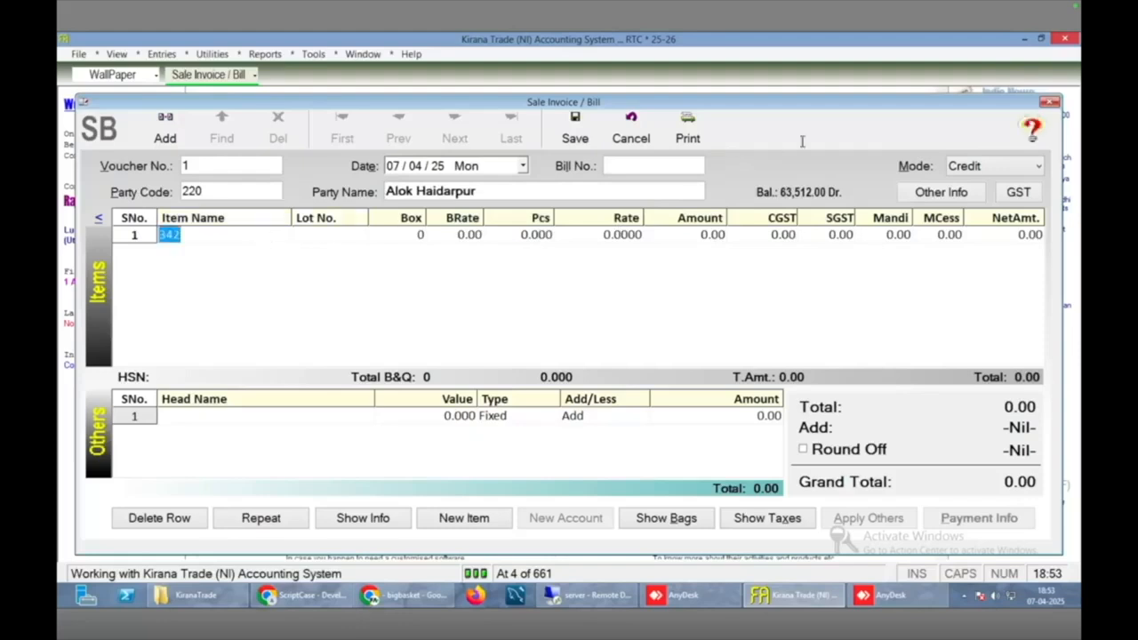
click(1031, 126)
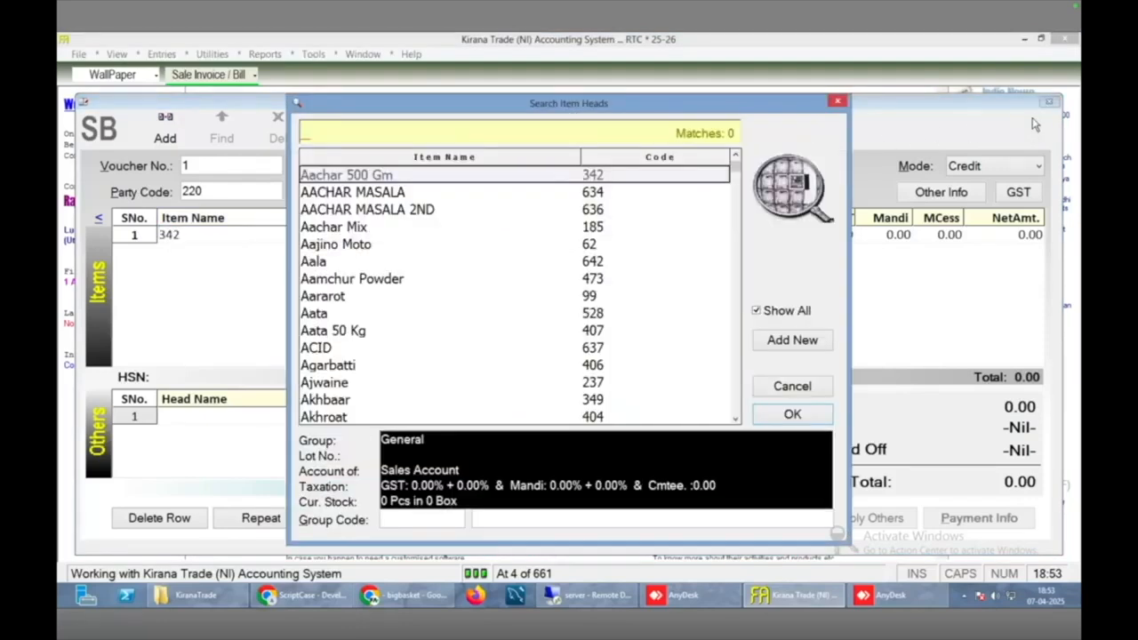
key(Down)
key(Down)
key(Down)
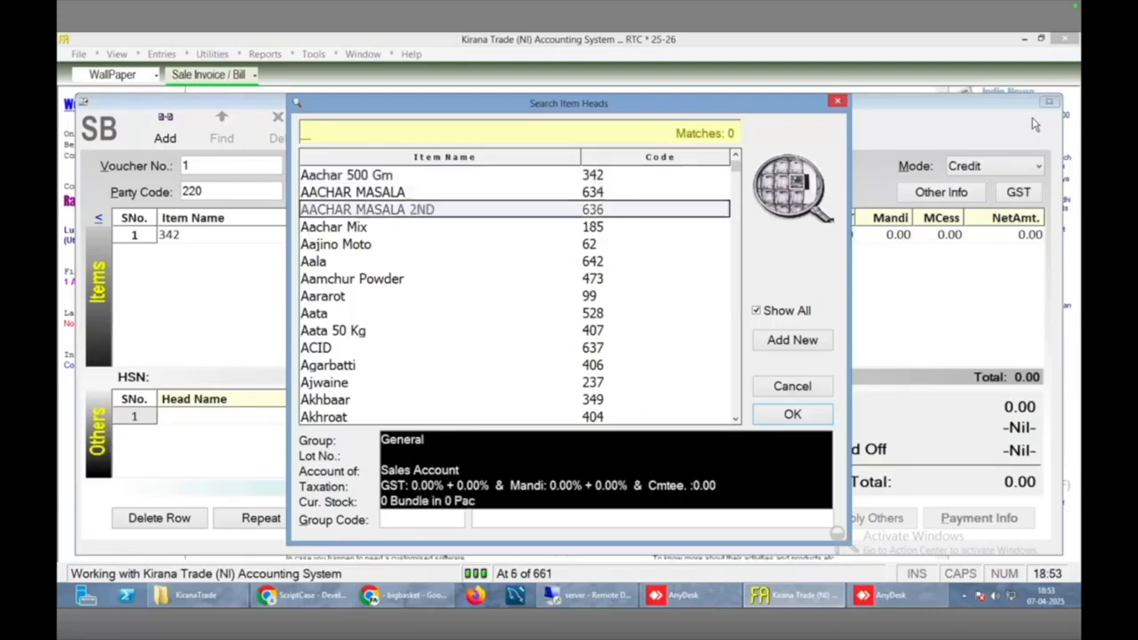
key(Down)
key(Down)
key(Down)
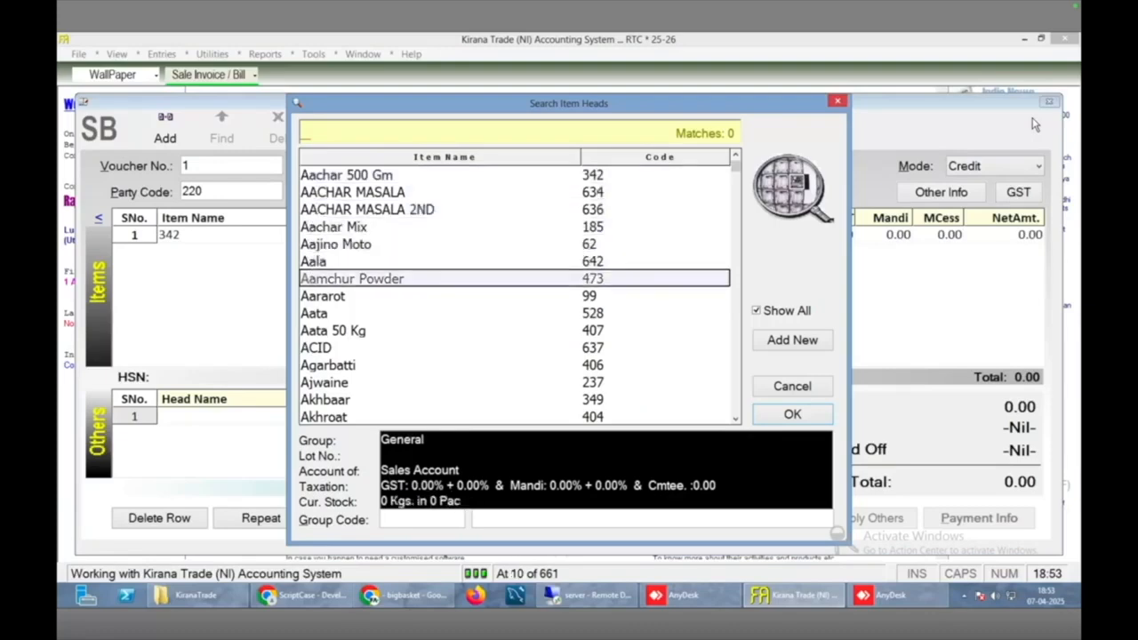
key(Return)
key(Return)
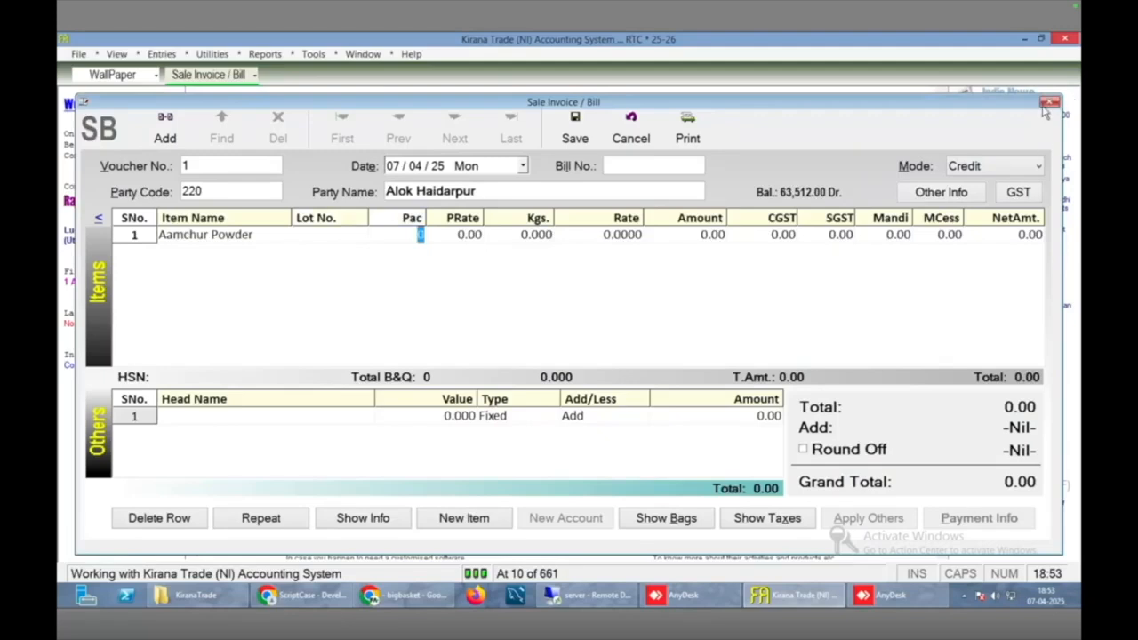
- Change the item in the first row to Aararot from the item heads list
click(209, 239)
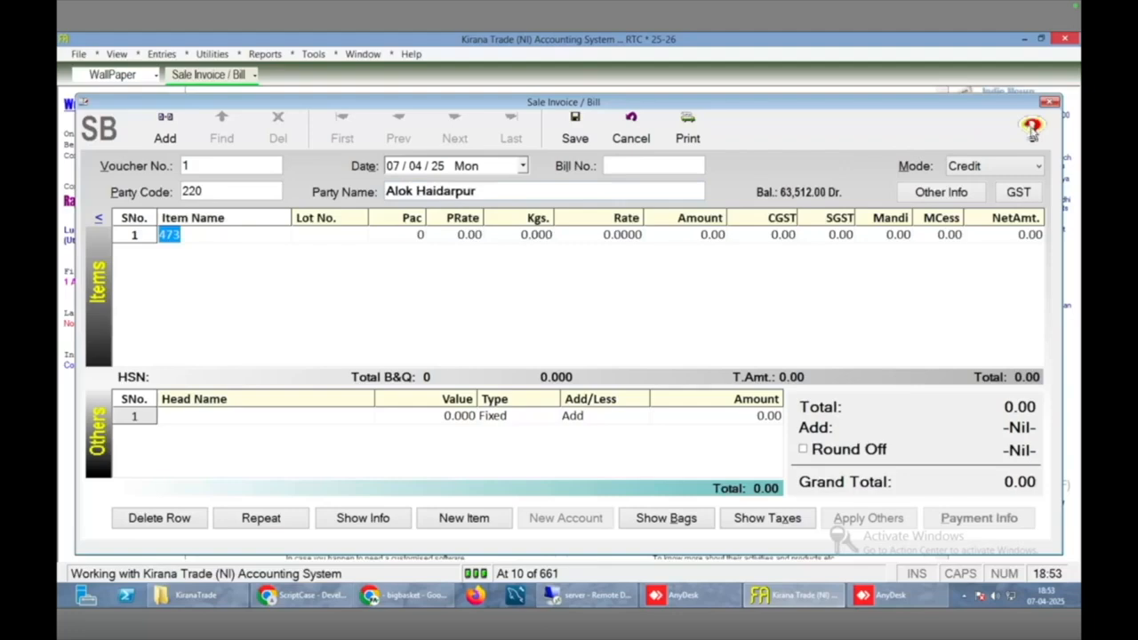
key(Return)
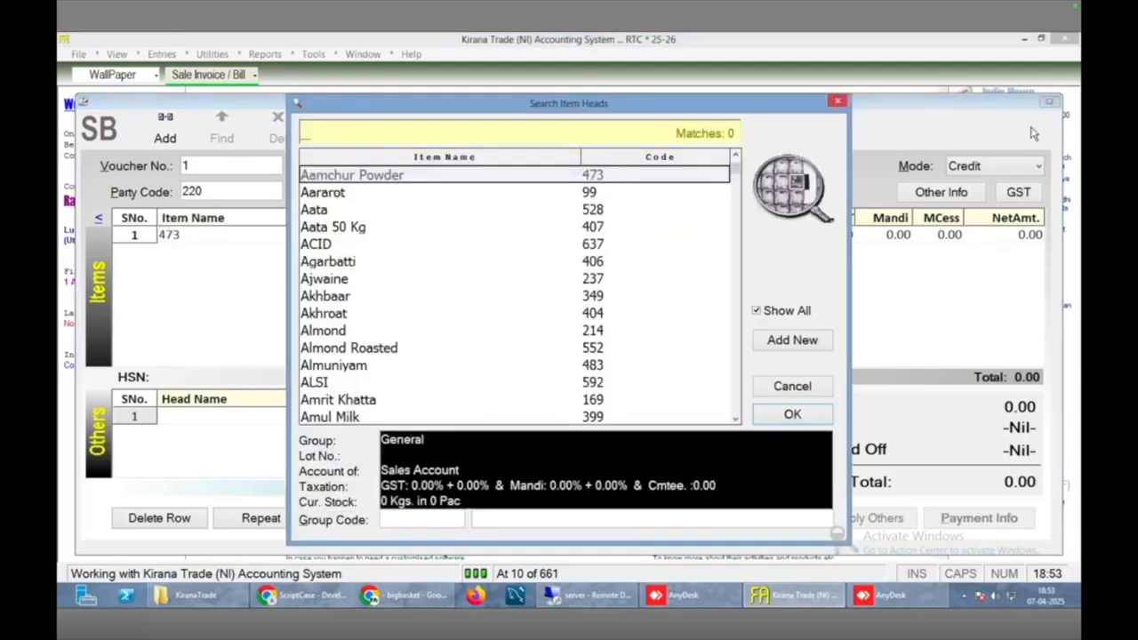
key(Down)
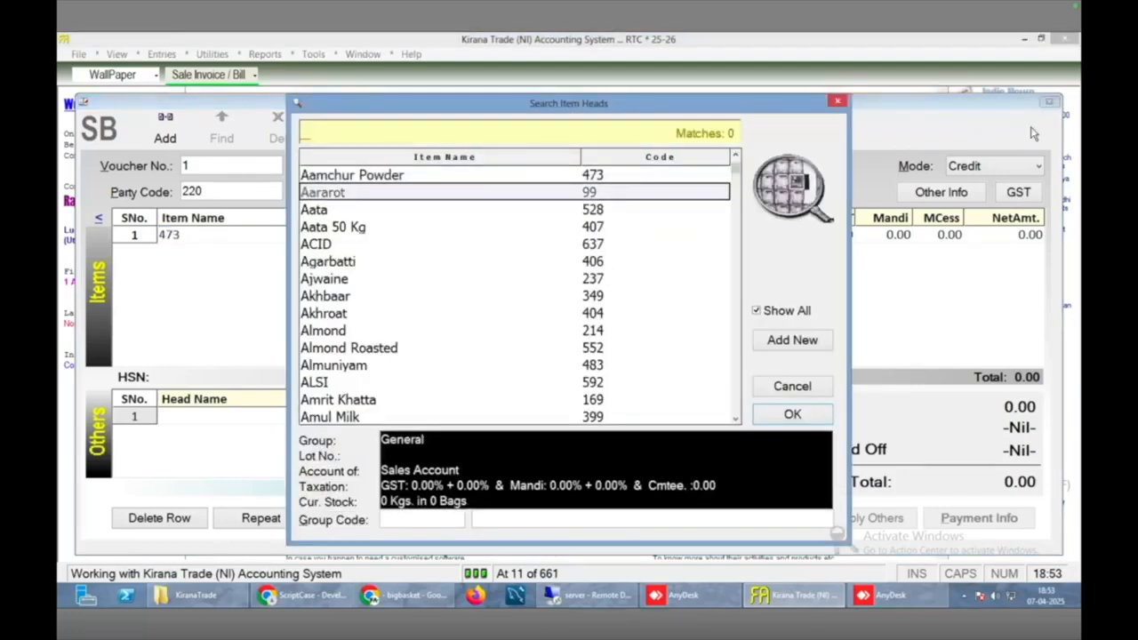
key(Return)
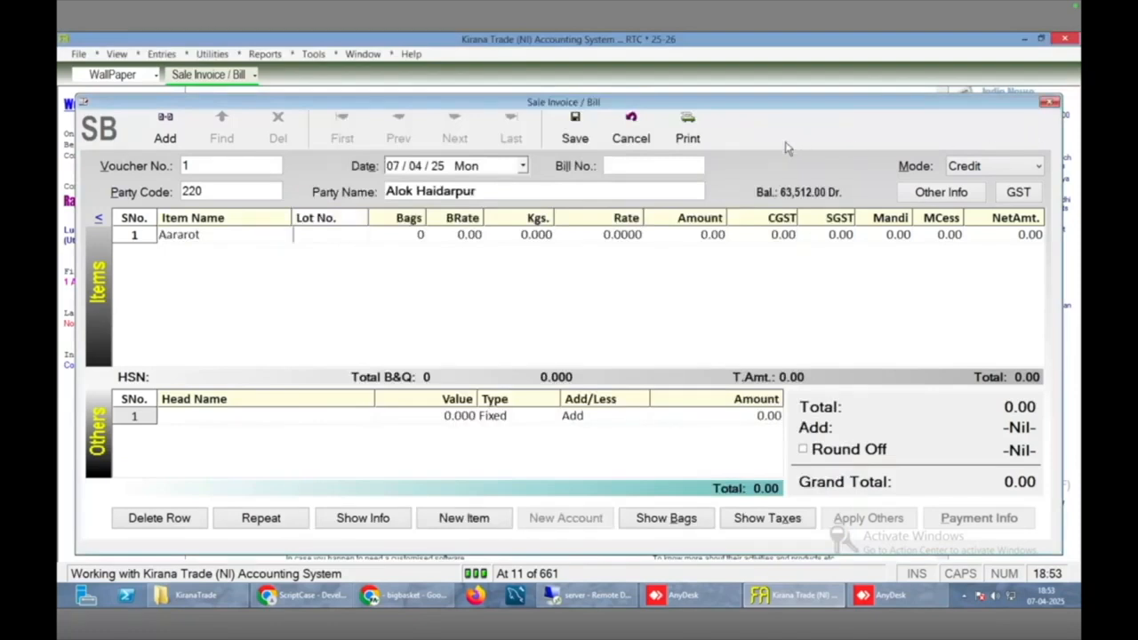
- Set the Aararot row to 5 bags, leaving its bag rate at zero
click(416, 235)
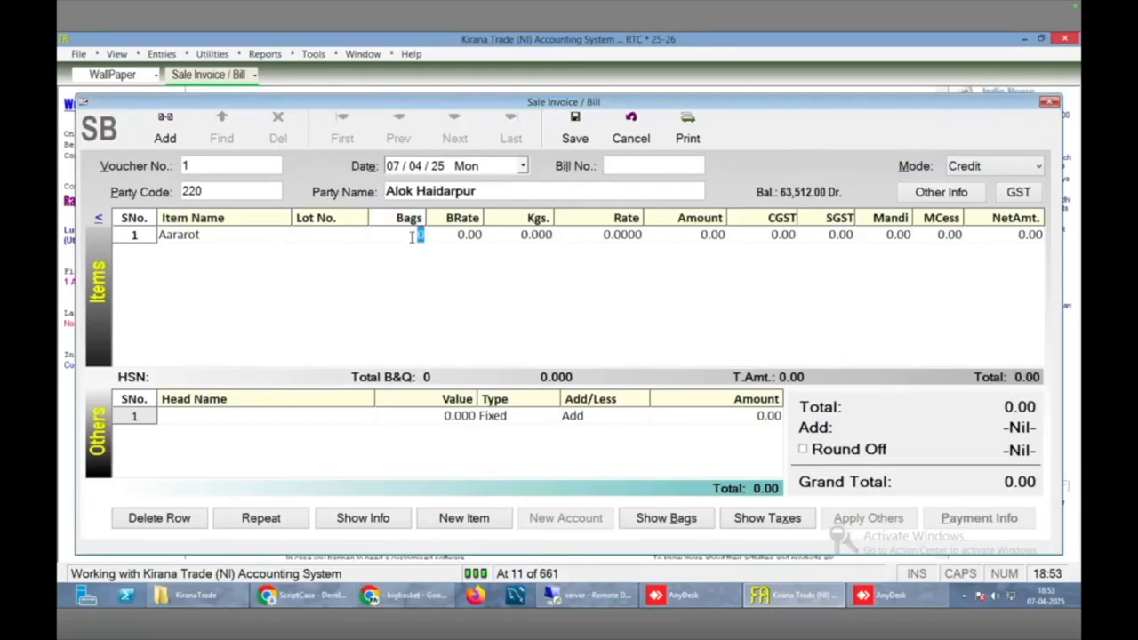
text(5)
key(Return)
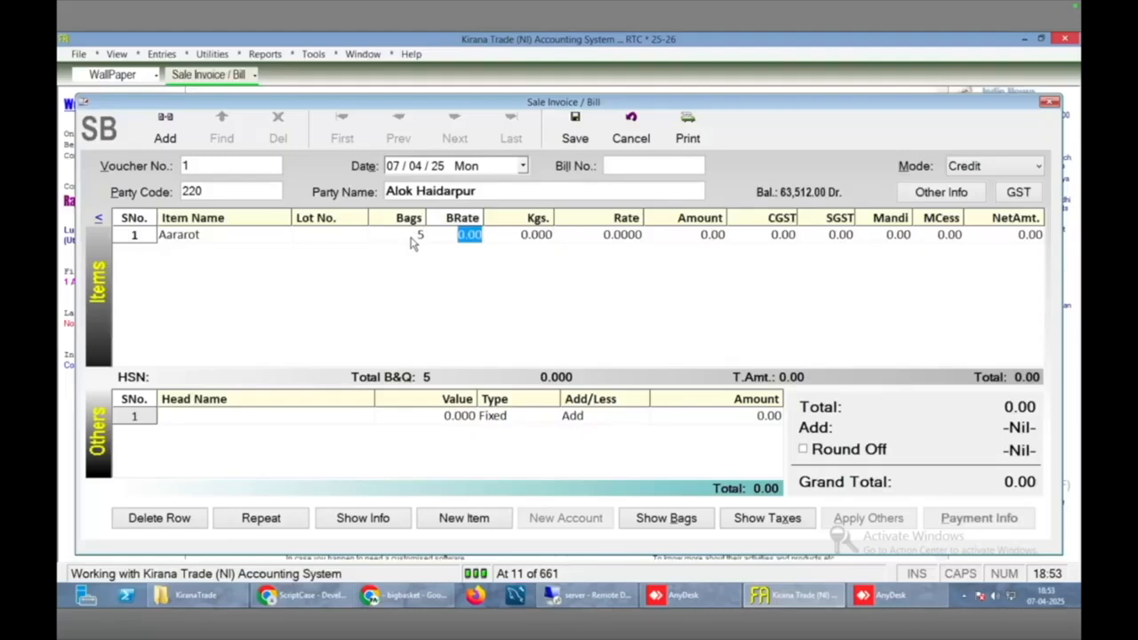
key(Return)
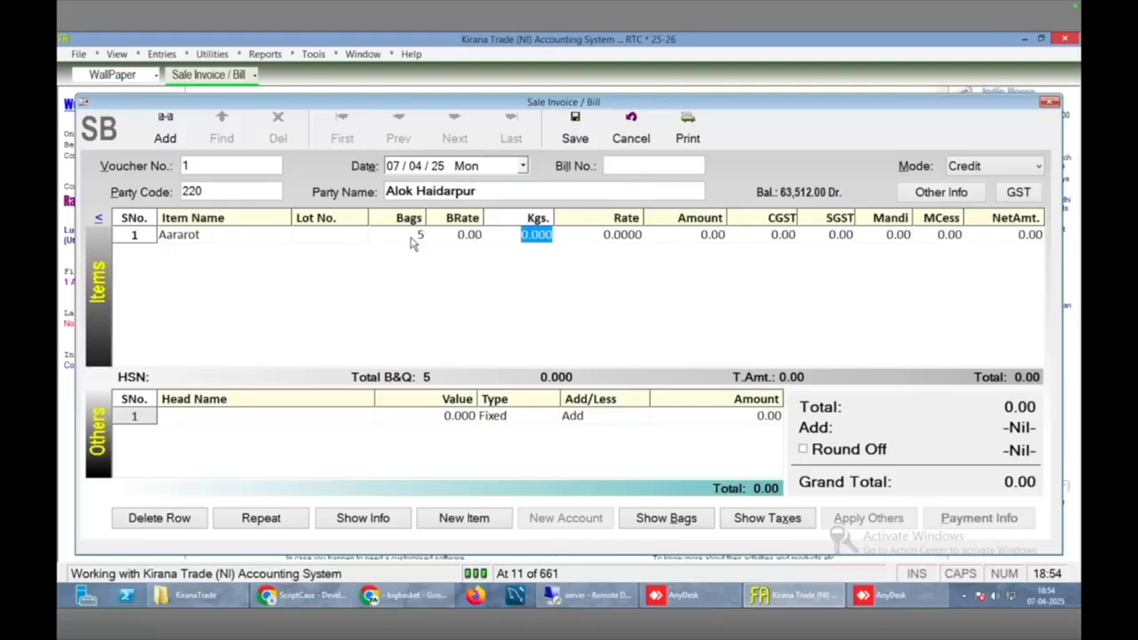
- Enter 500 kg directly as the Aararot quantity and clear it again
text(500)
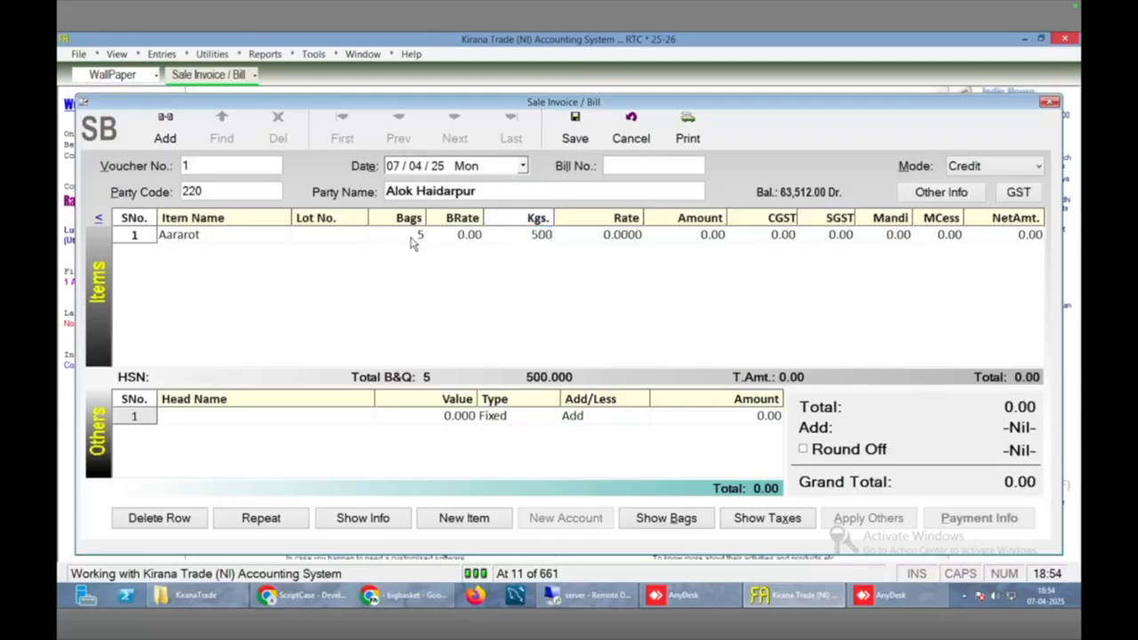
key(Return)
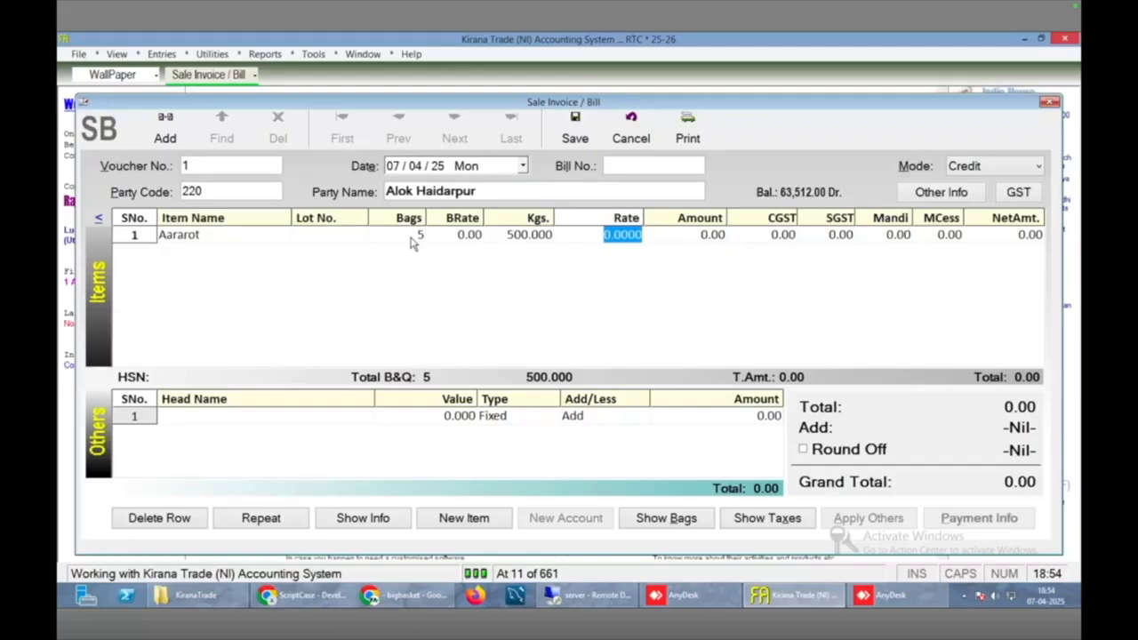
click(506, 235)
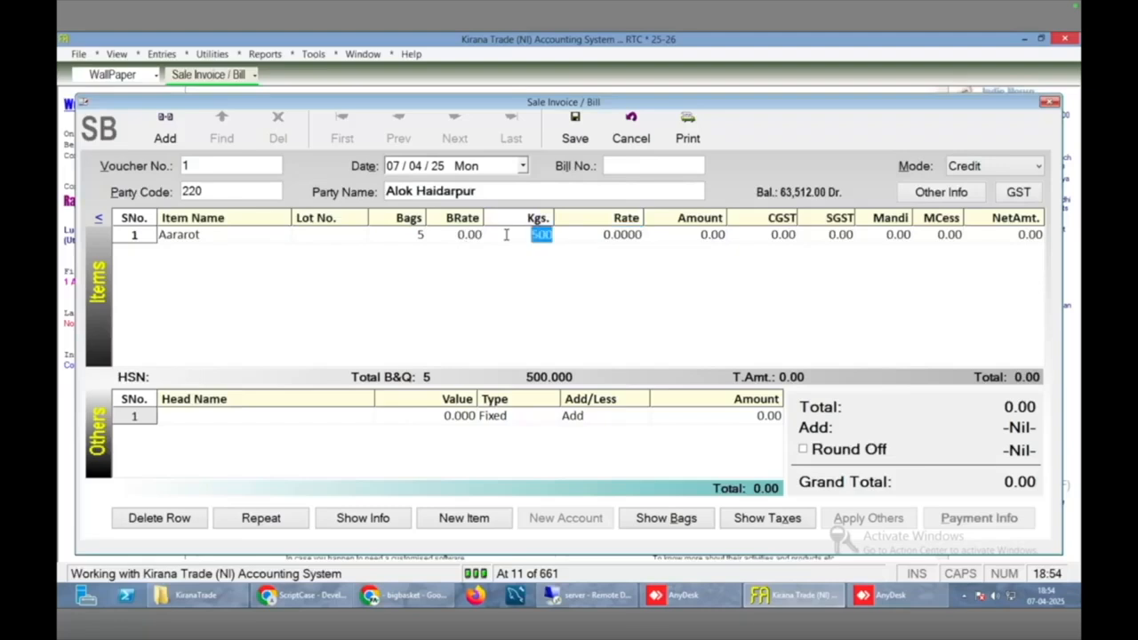
key(BackSpace)
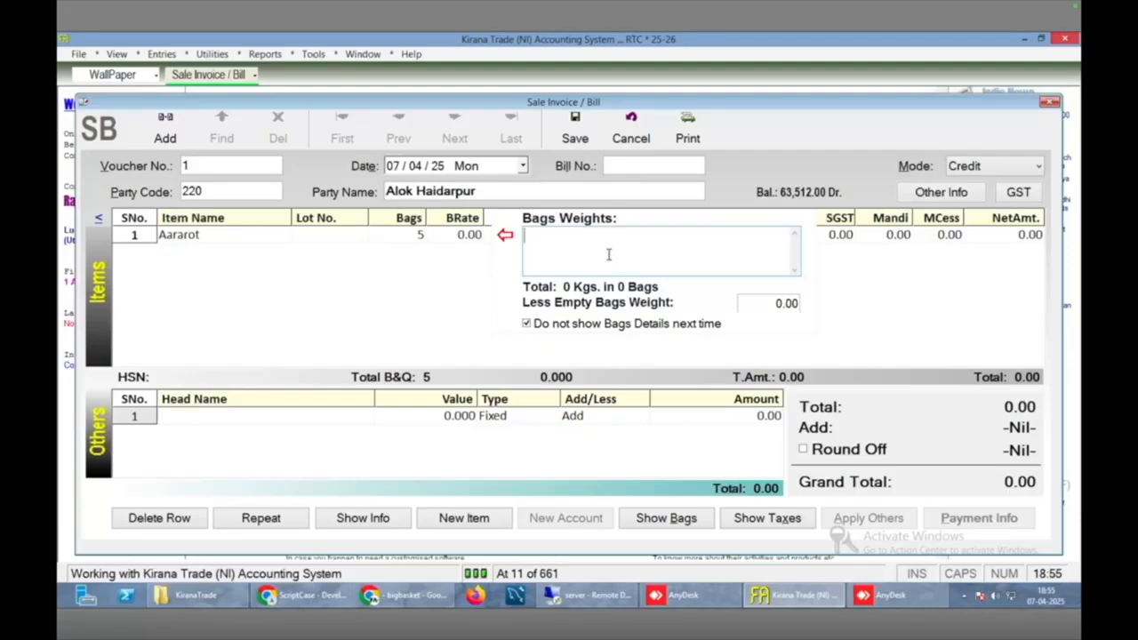
- Enter the individual bag weights for Aararot as 40, 42.500, 45, 48.100 and 50 kg
text(40)
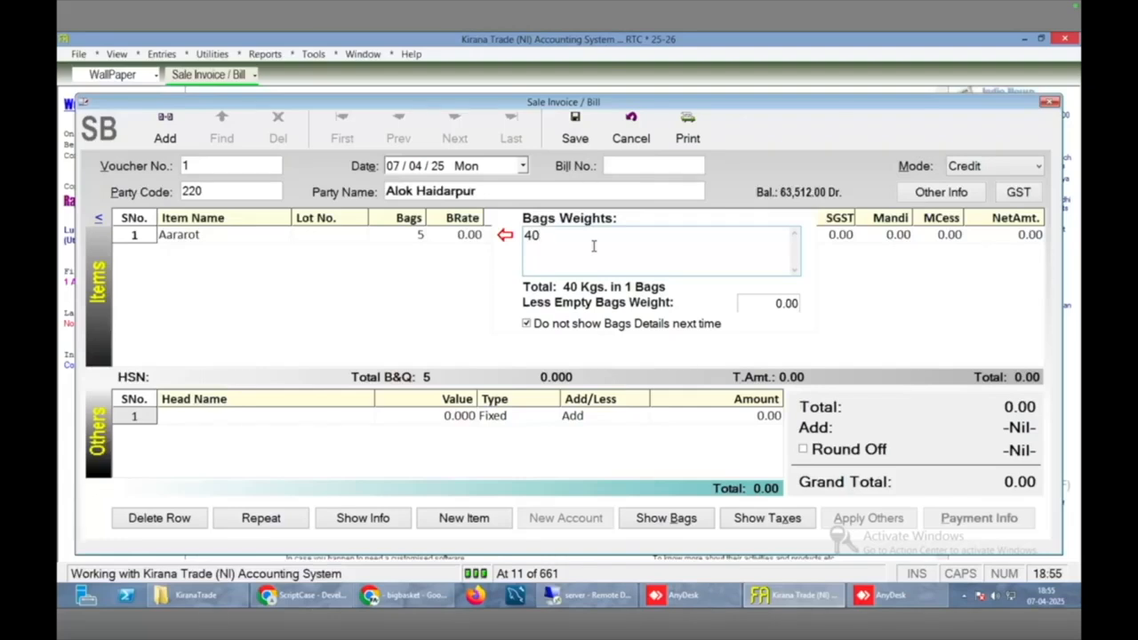
text(,)
text(42.500)
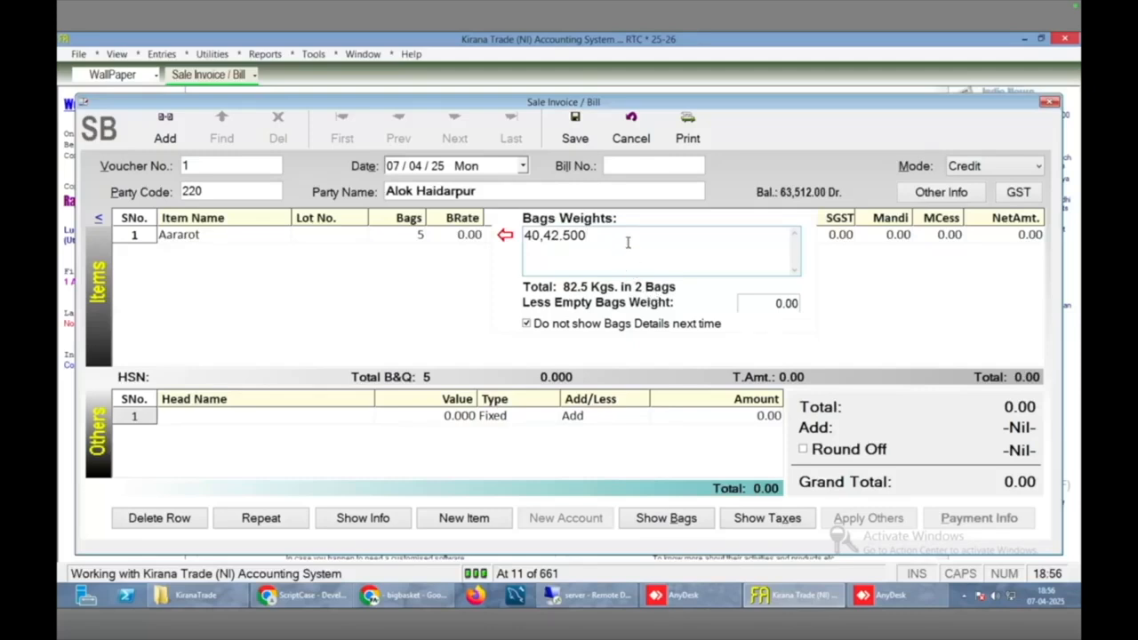
text(,)
text(45)
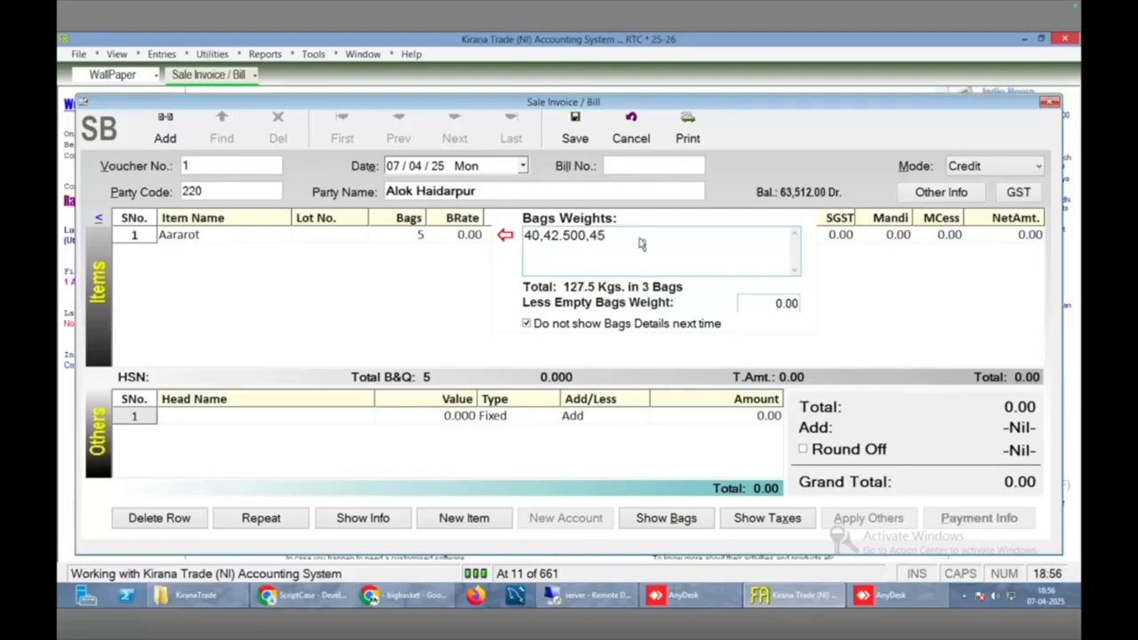
text(,48.100,50)
key(Tab)
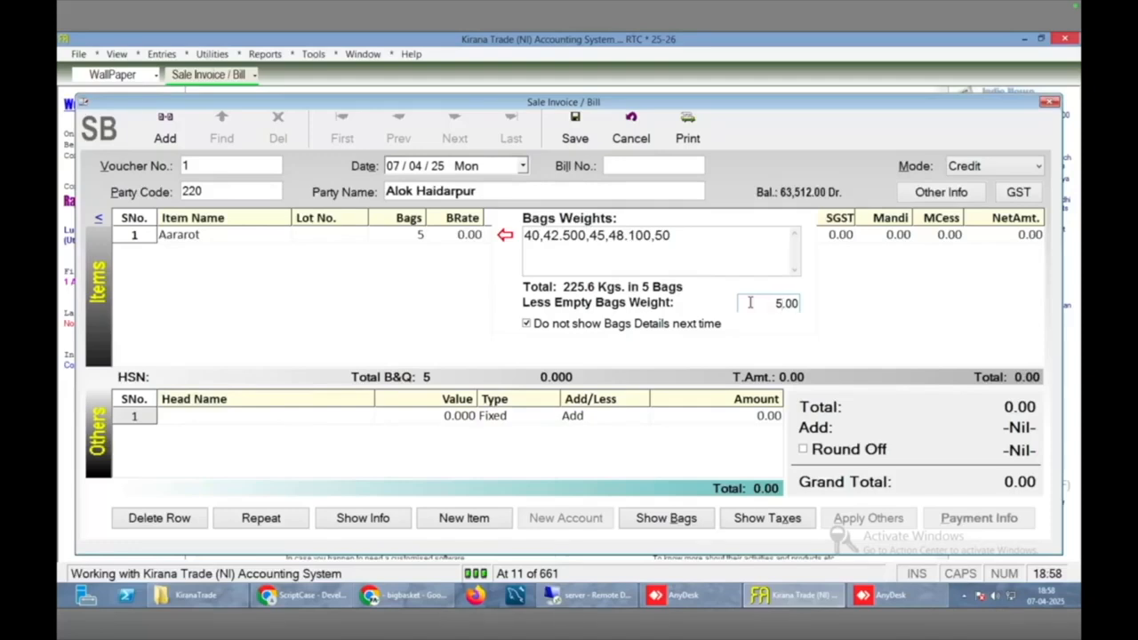
- Deduct 7.5 kg for the empty bags' weight and set the Aararot rate to 50
text(5)
text(7.5)
key(Return)
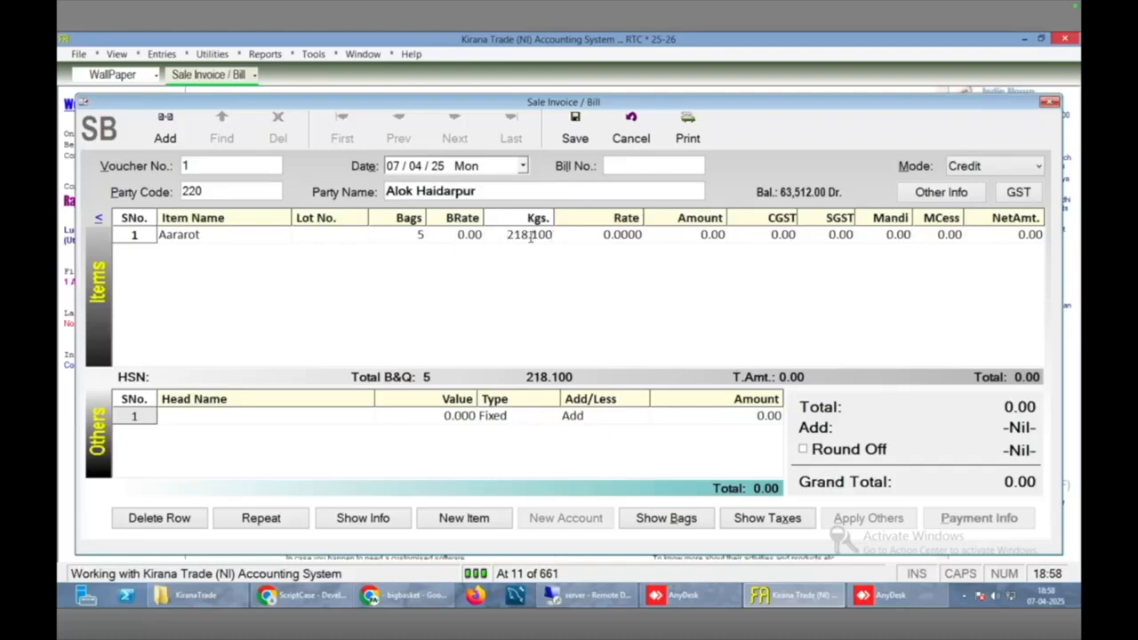
click(591, 235)
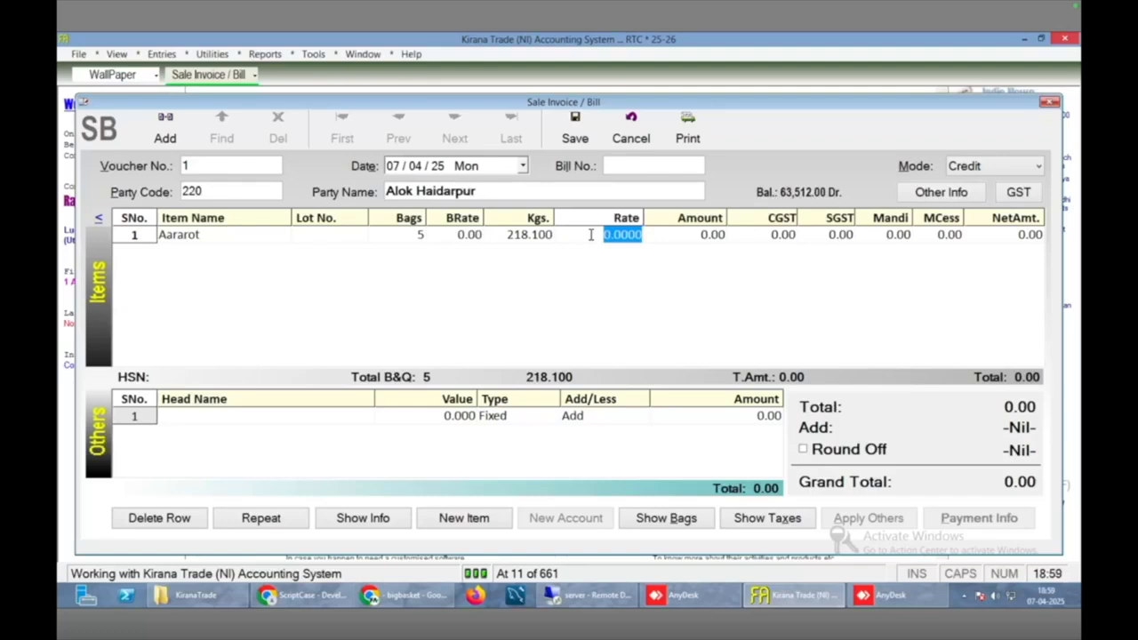
text(50)
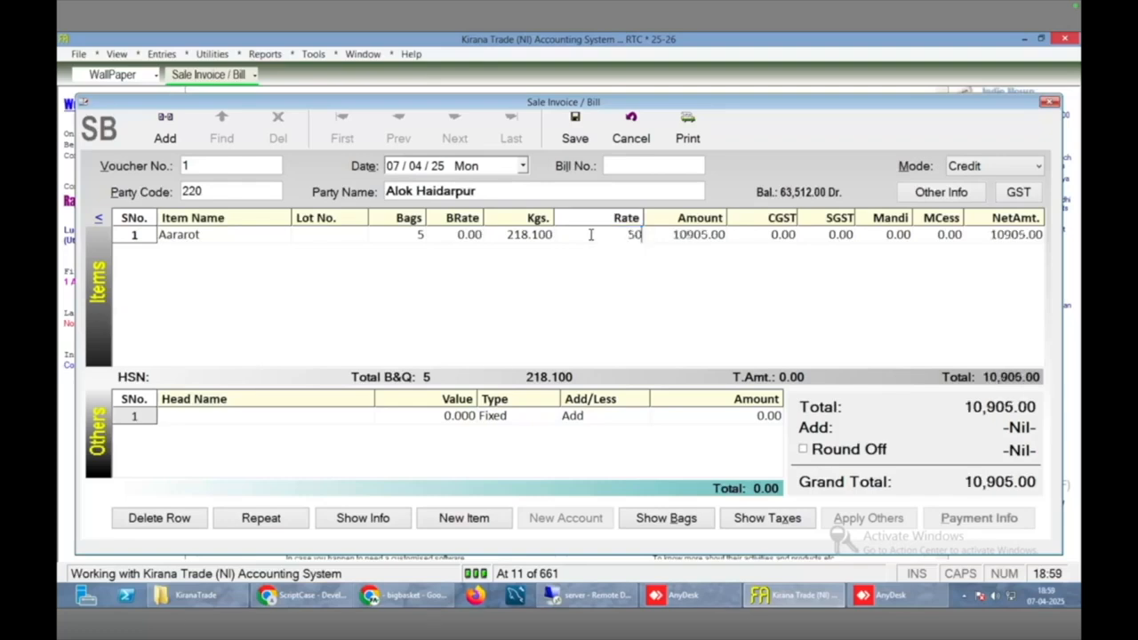
- Save the sale bill through its print option and preview it in the Normal (10" x 12") format
key(Return)
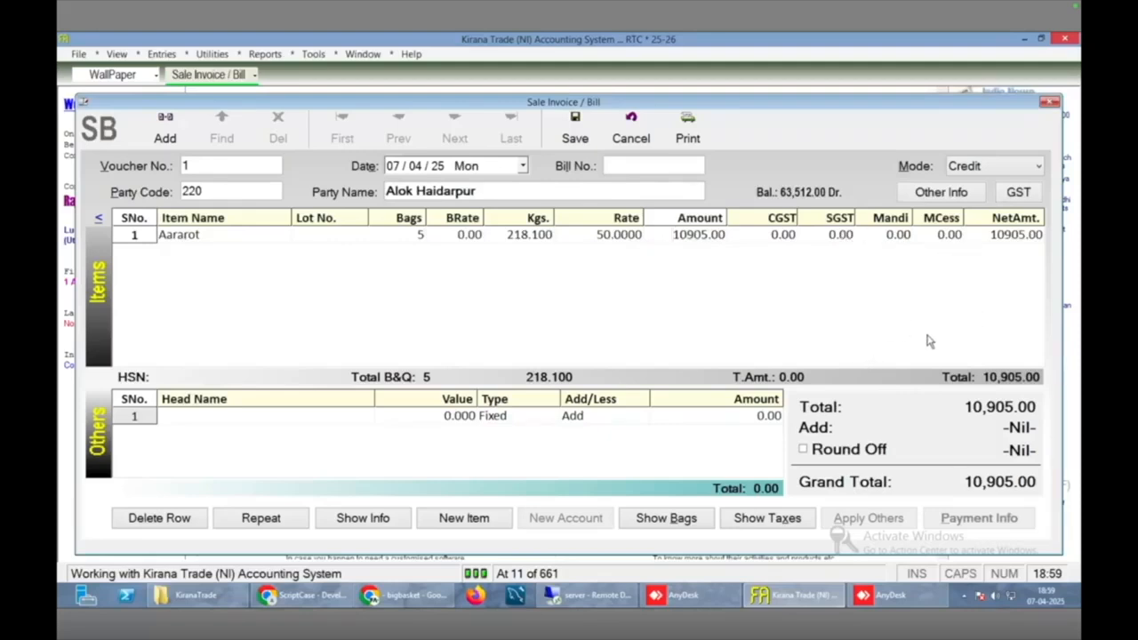
click(688, 138)
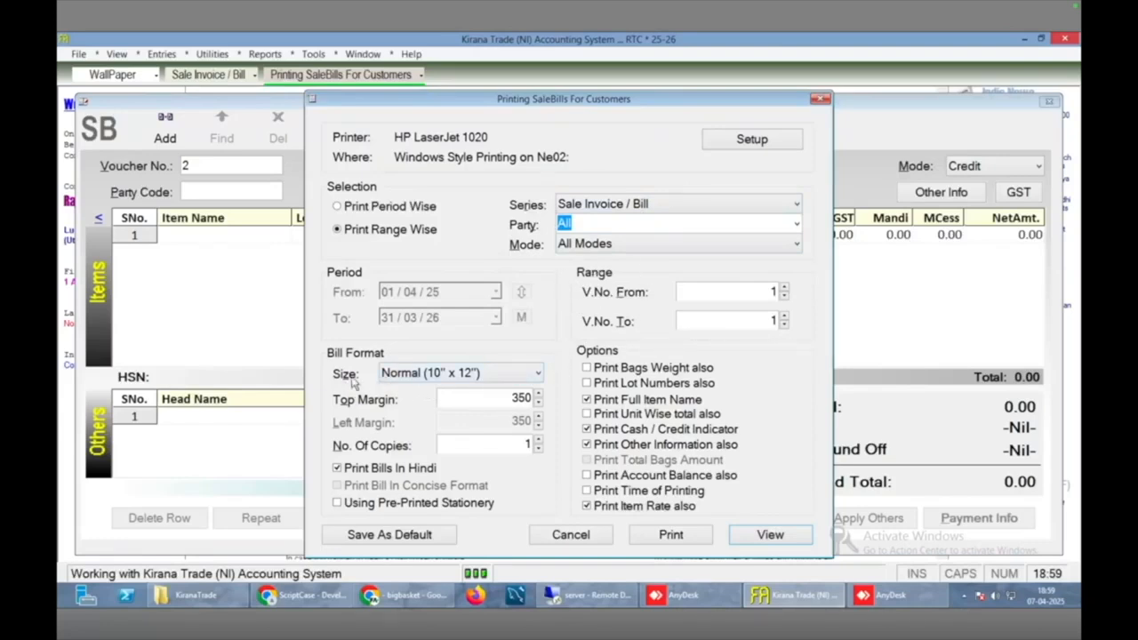
click(405, 377)
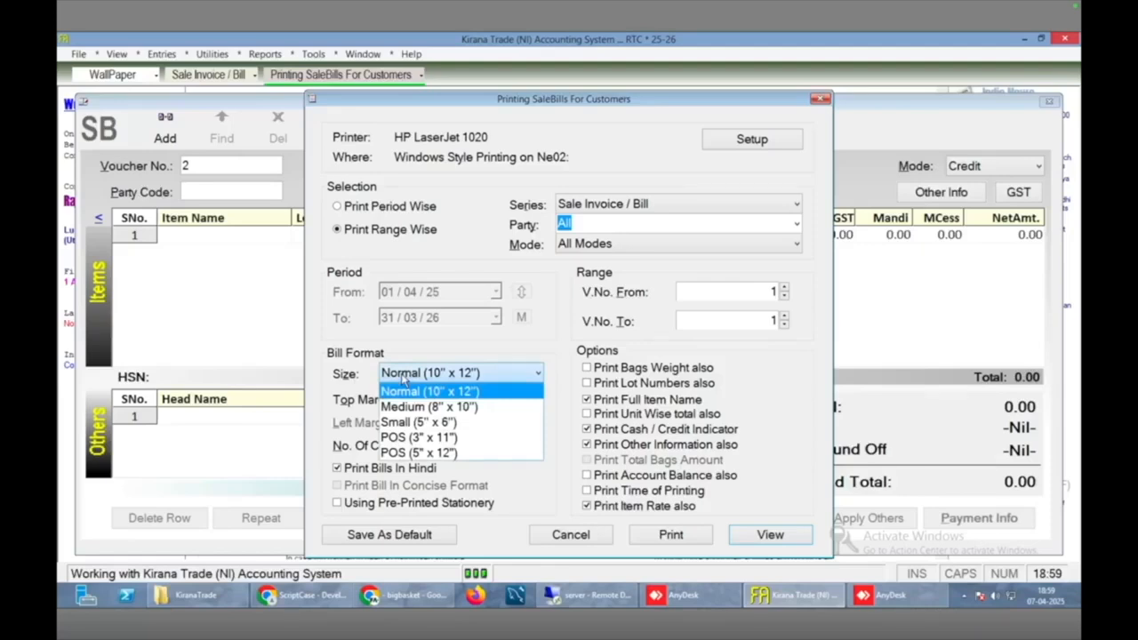
click(404, 378)
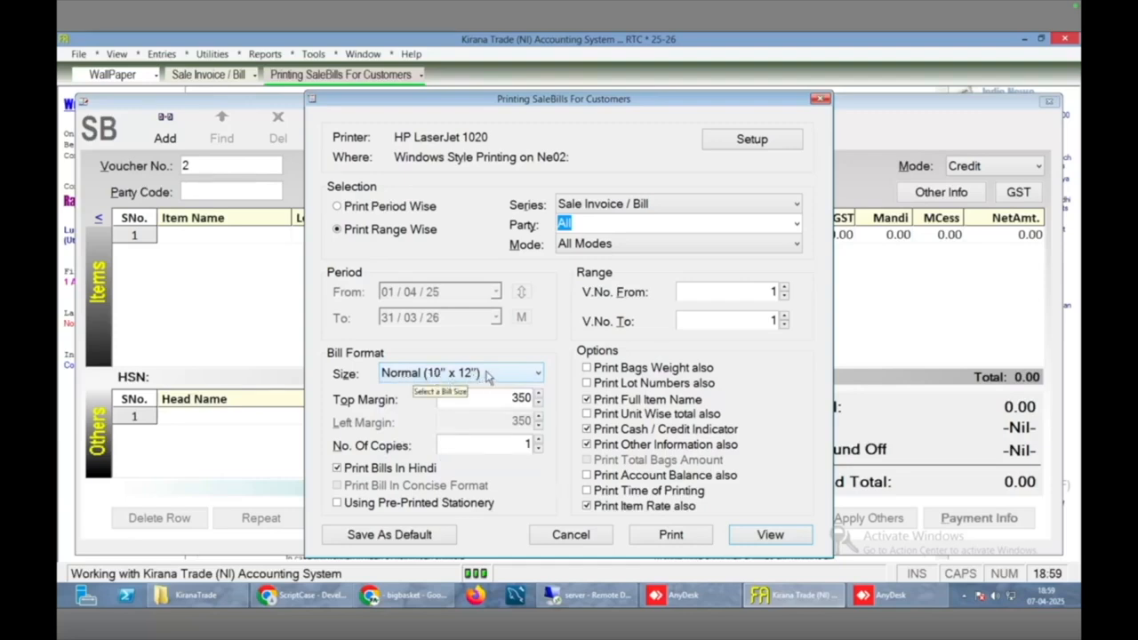
click(751, 537)
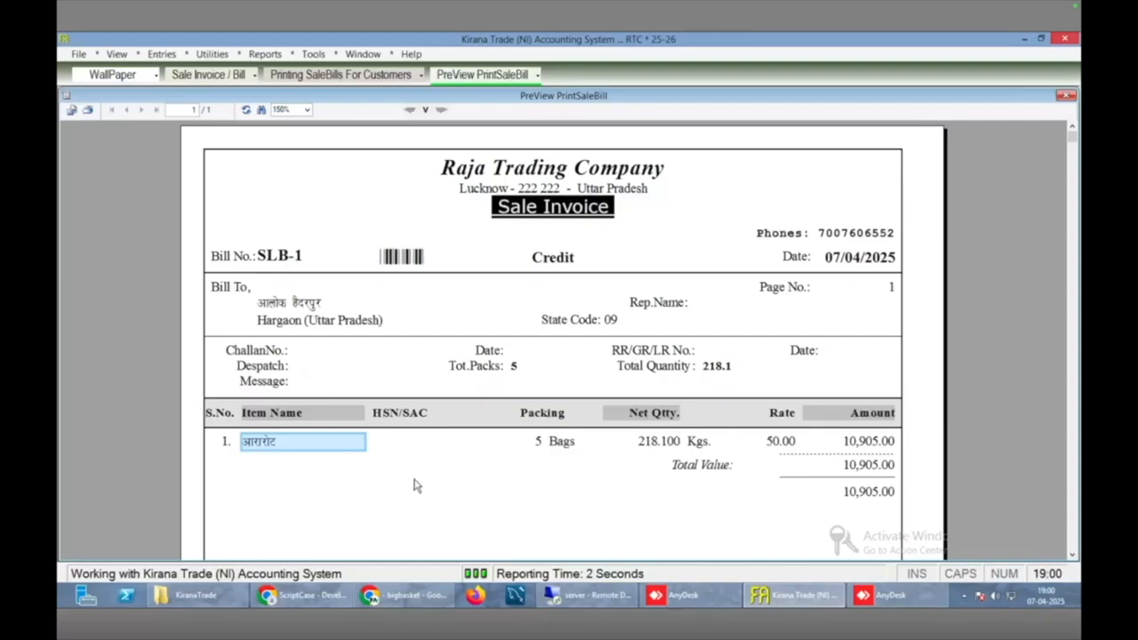
key(Escape)
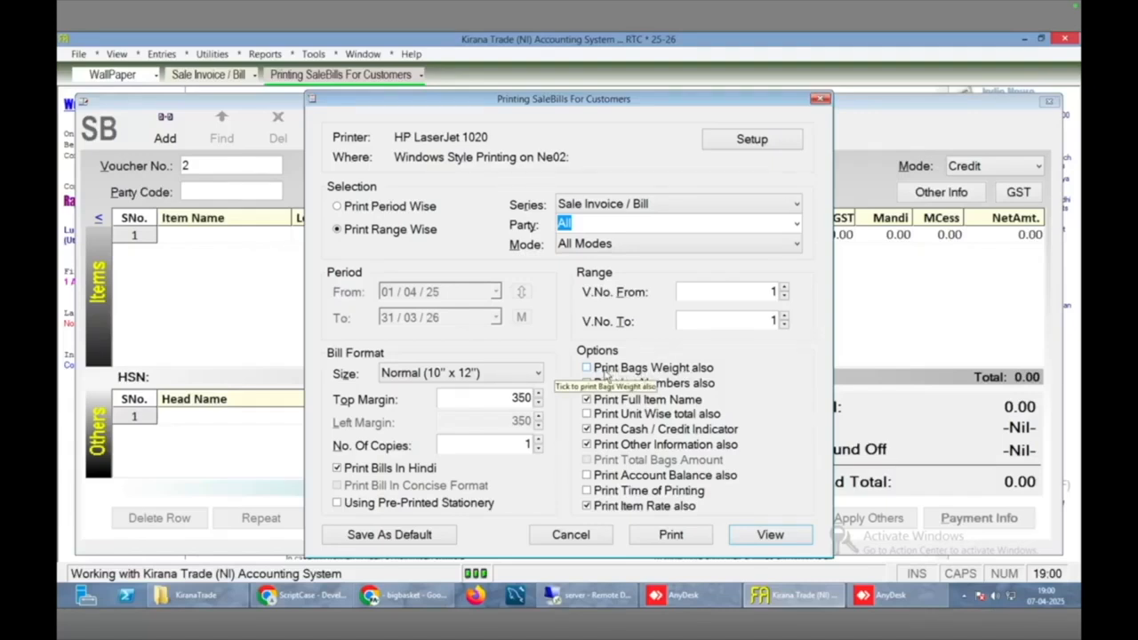
- Include the bags' weight in the bill printout and check the pack weights and deduction in the Normal-size preview
click(606, 376)
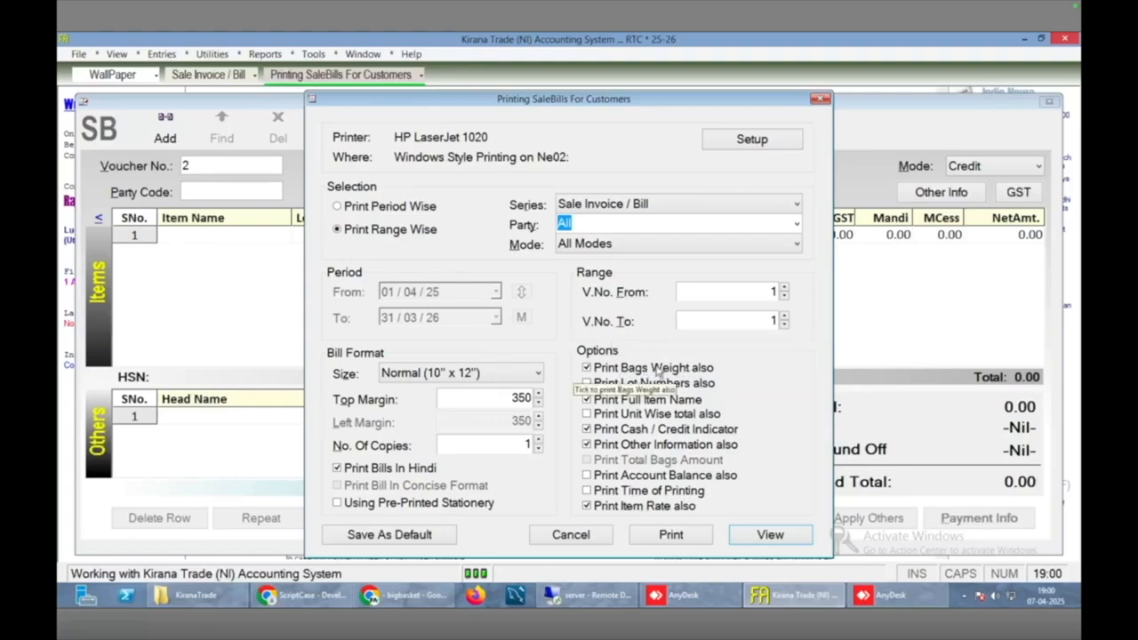
click(756, 532)
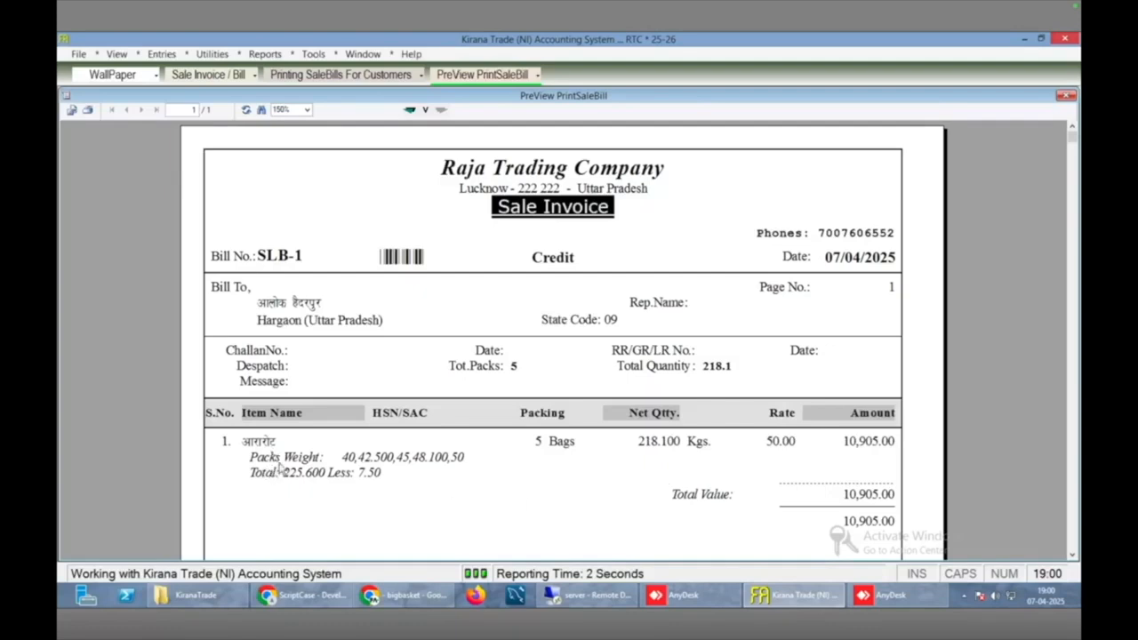
click(370, 473)
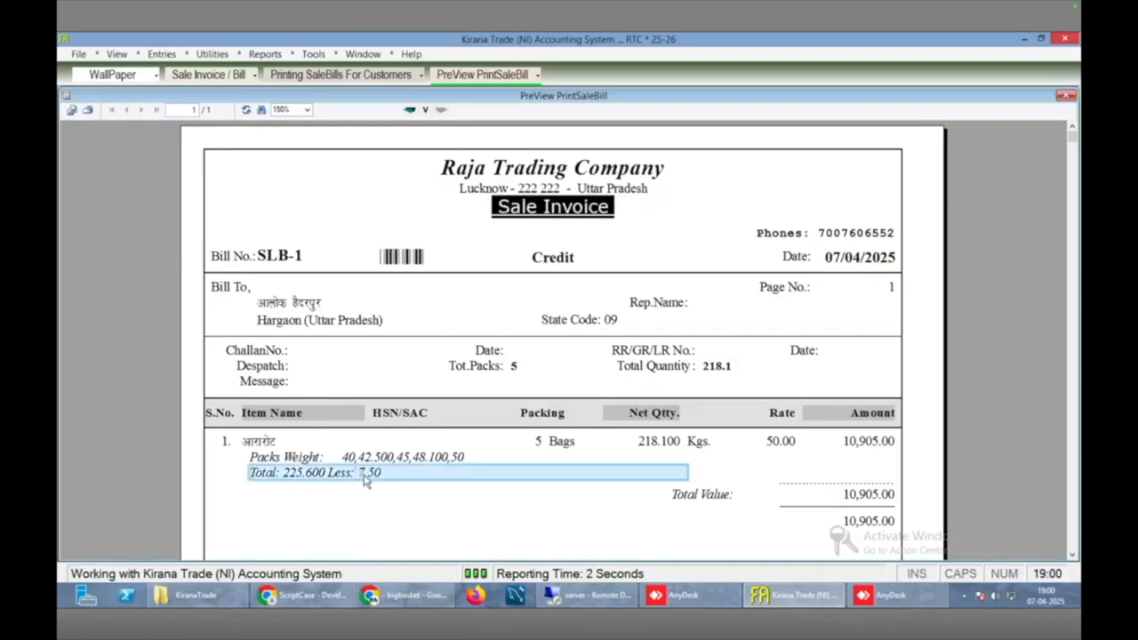
click(370, 459)
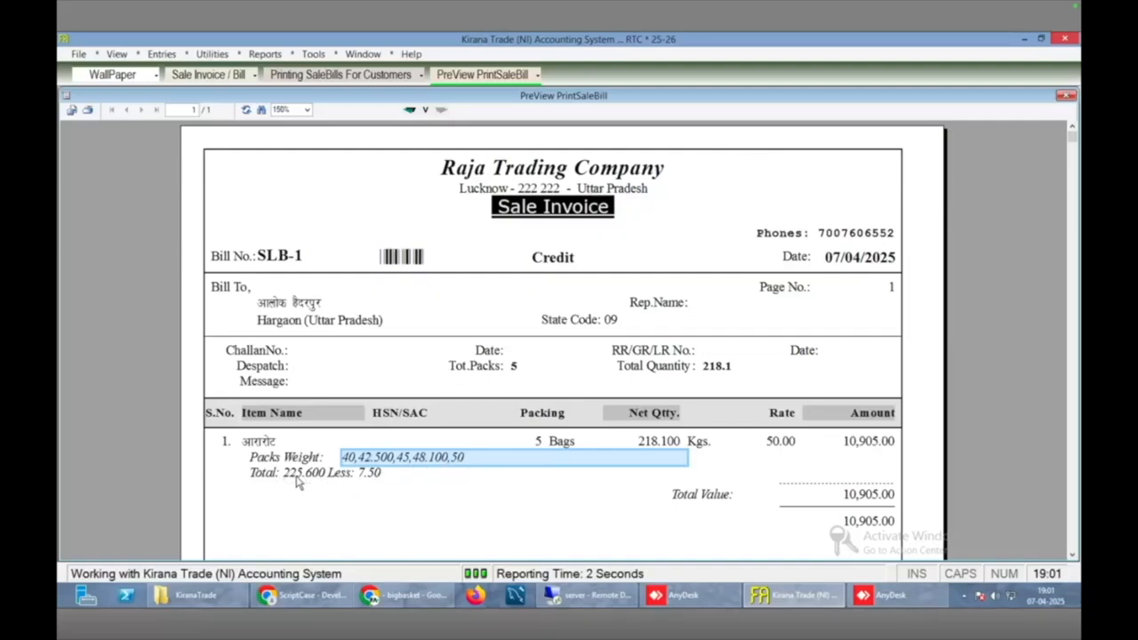
click(366, 476)
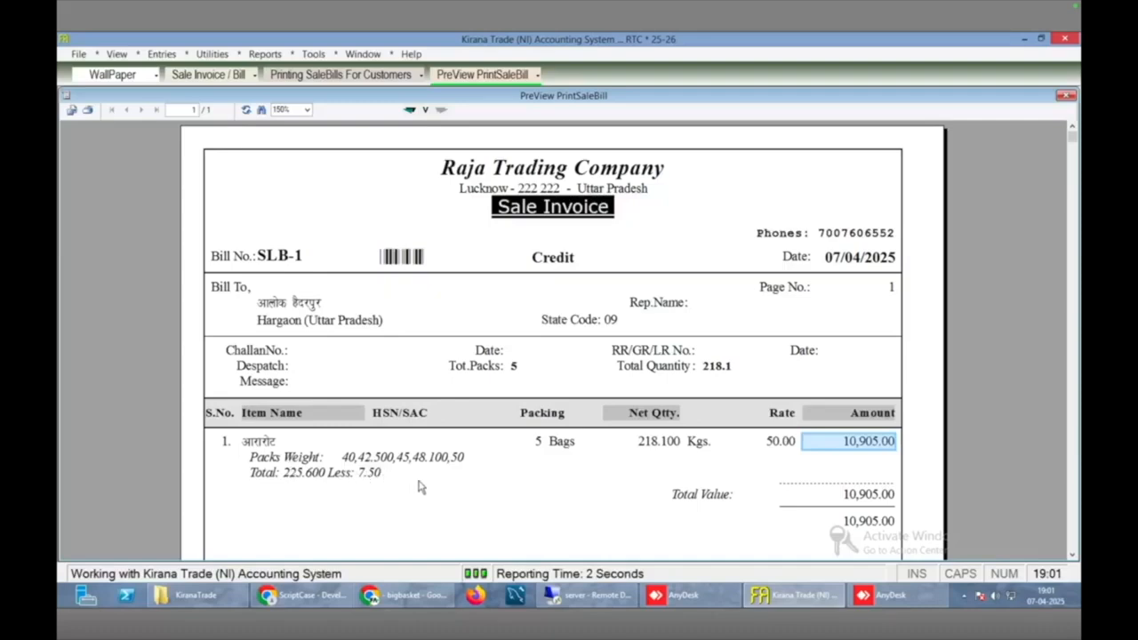
key(Escape)
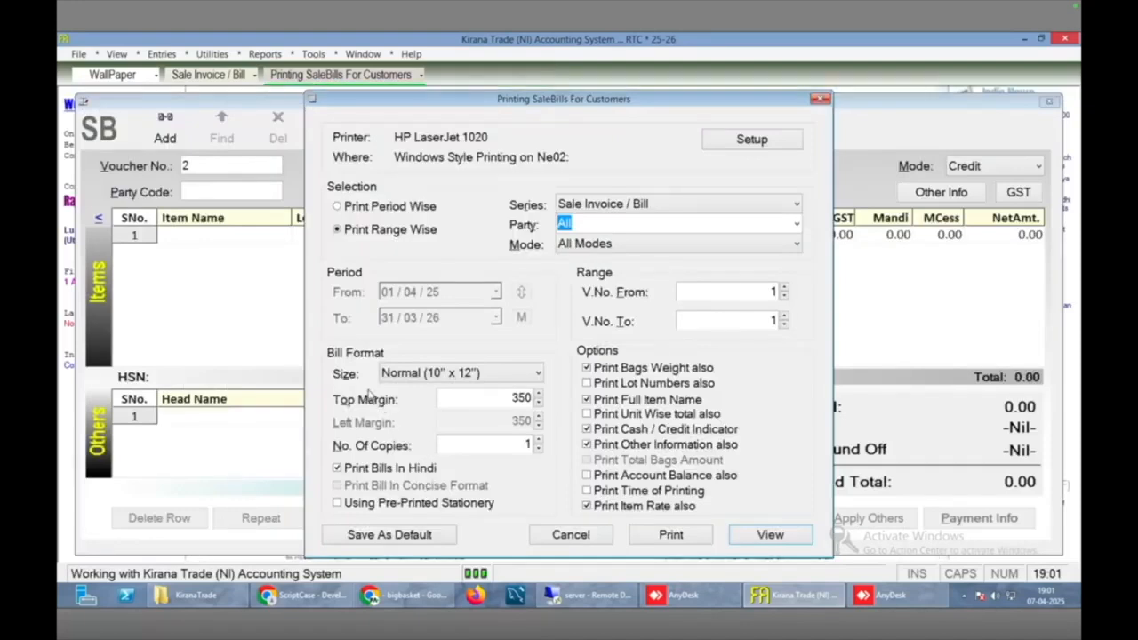
- Preview the bill in the Medium (8" x 10") format and check its pack weights and empty-bag deduction
click(447, 373)
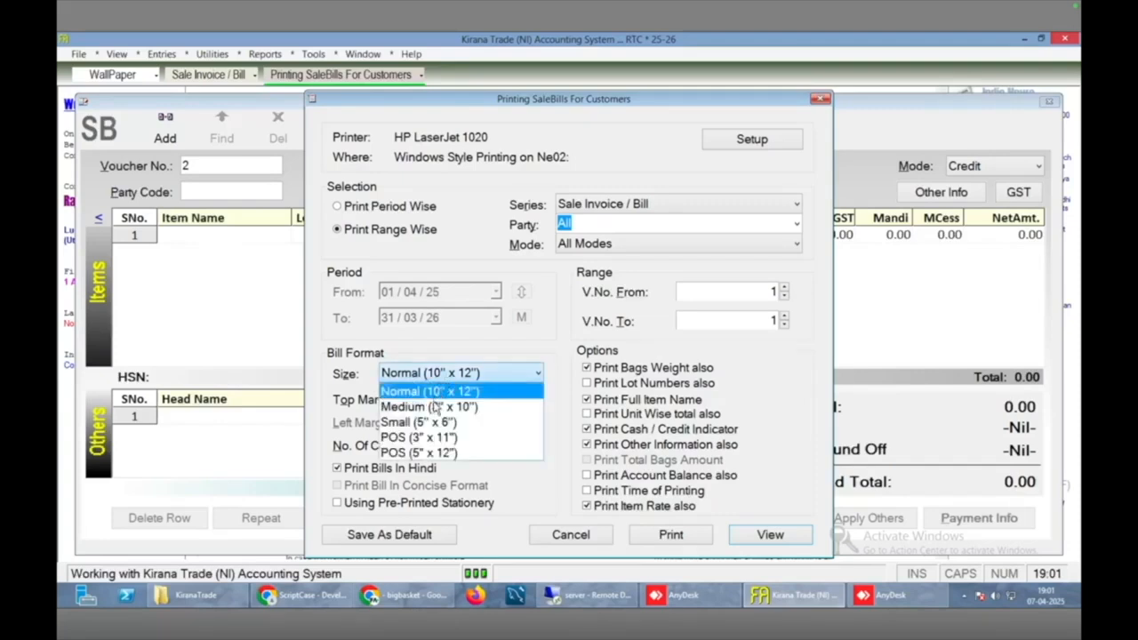
click(444, 406)
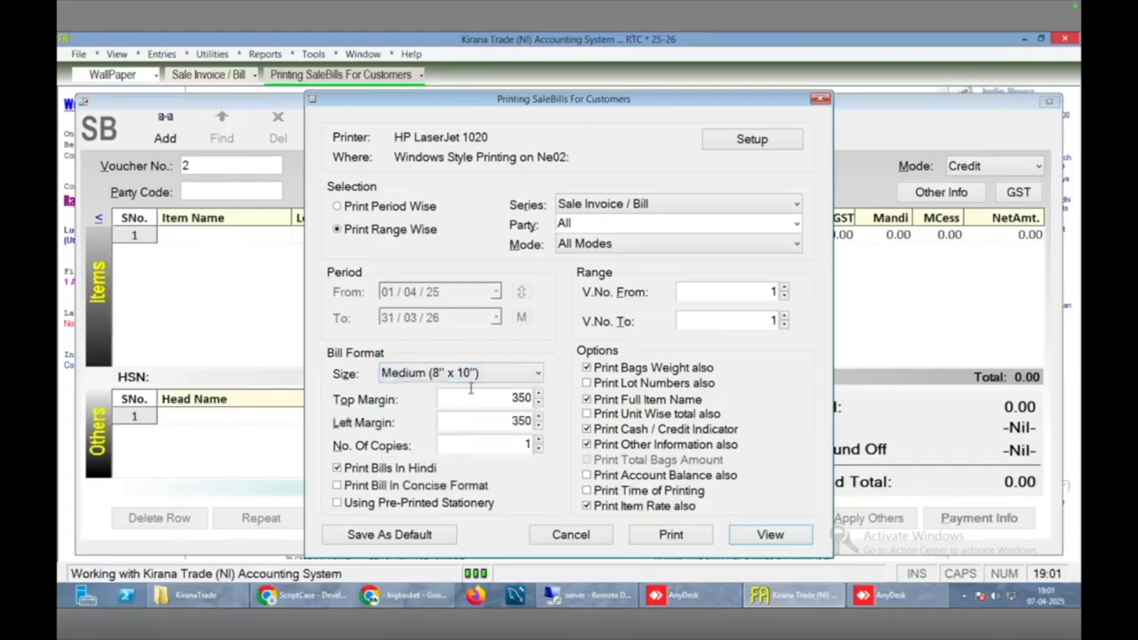
click(771, 536)
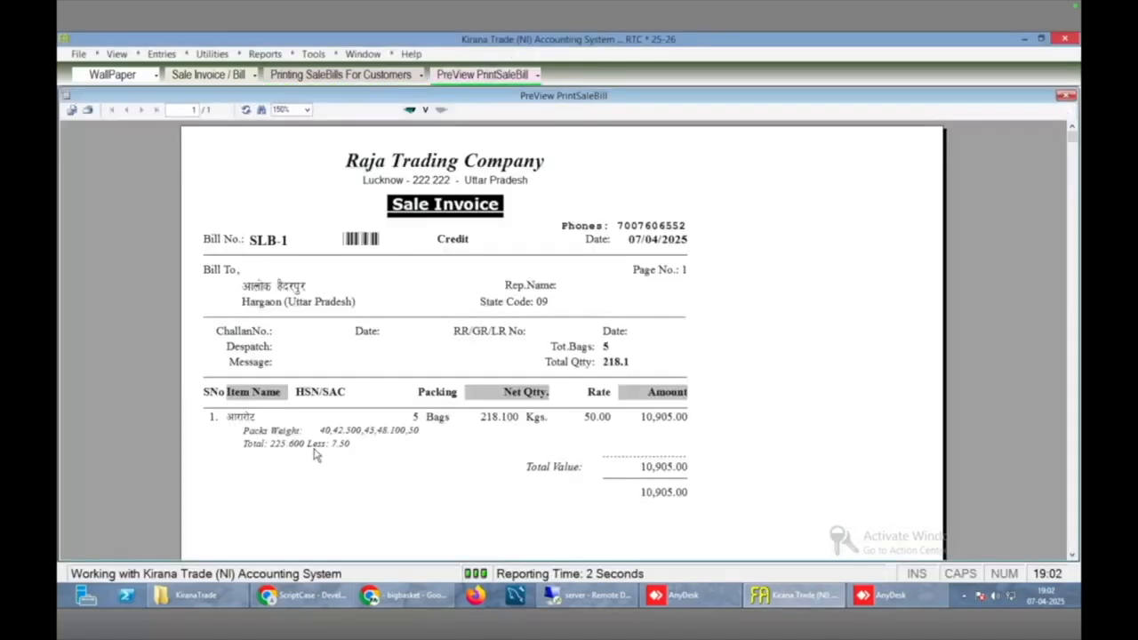
click(319, 446)
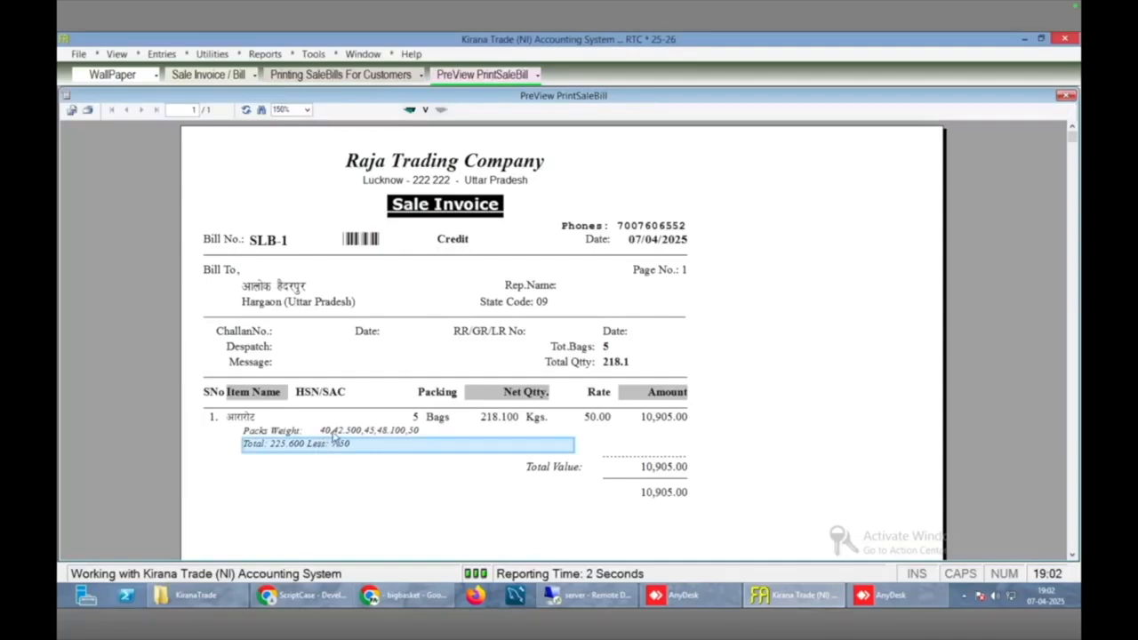
click(331, 431)
click(326, 447)
key(Escape)
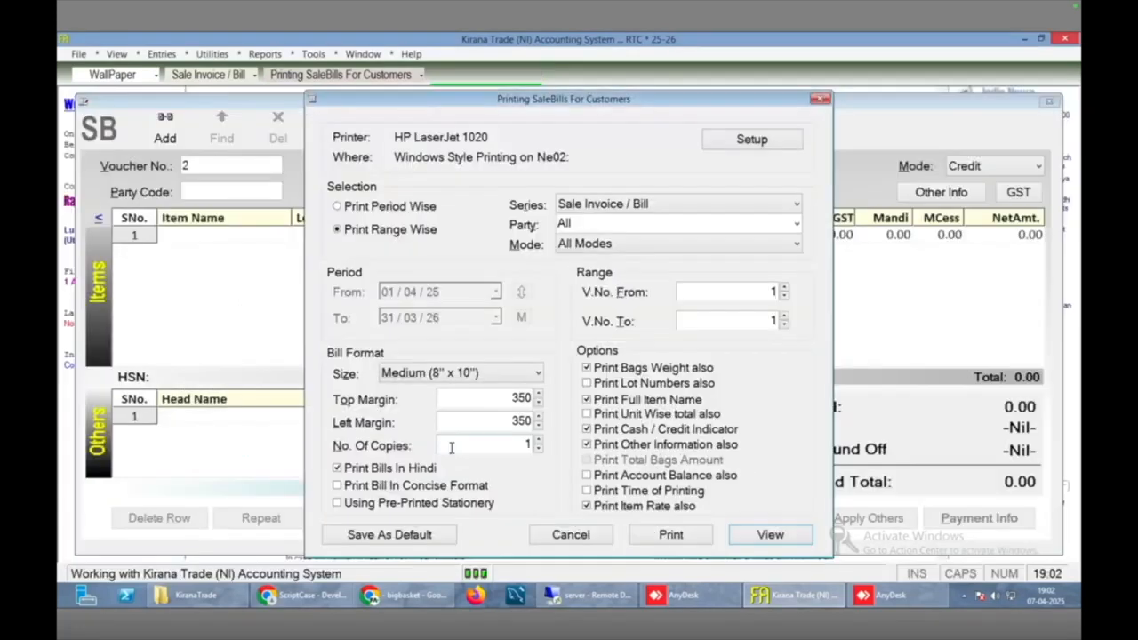
- Preview the bill in the Small (5" x 6") format and check the pack weights line
click(464, 381)
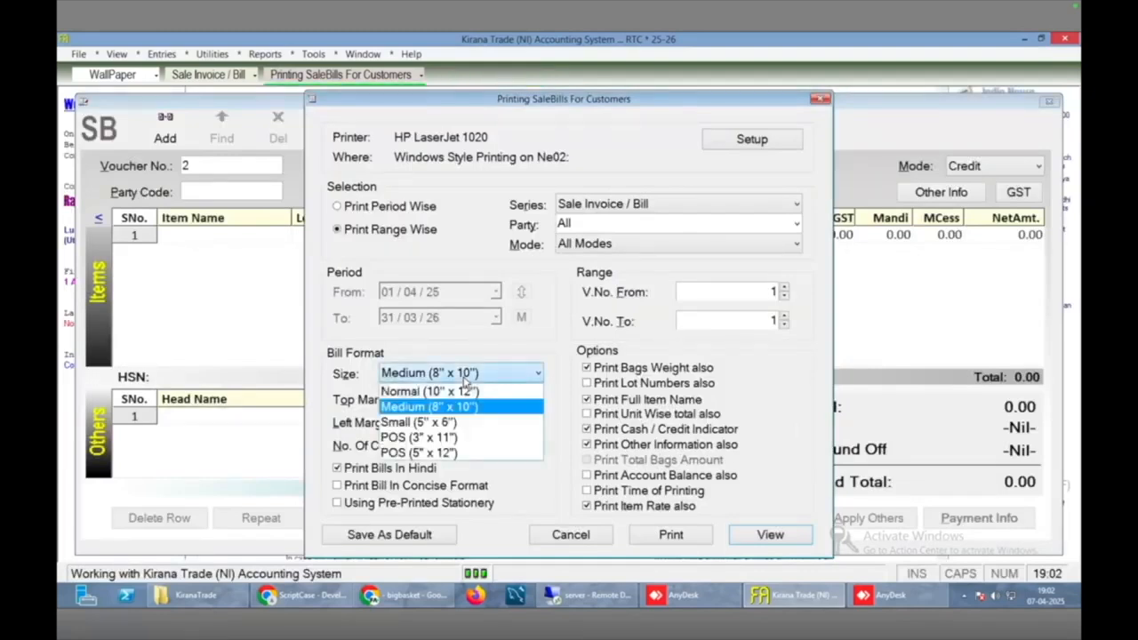
click(441, 420)
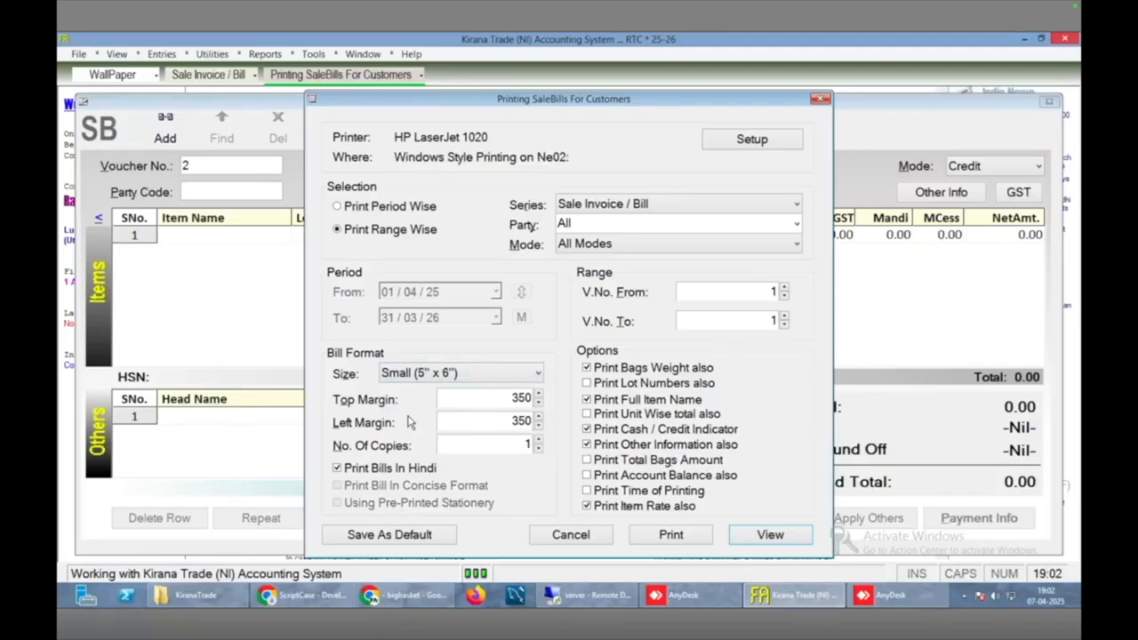
click(766, 534)
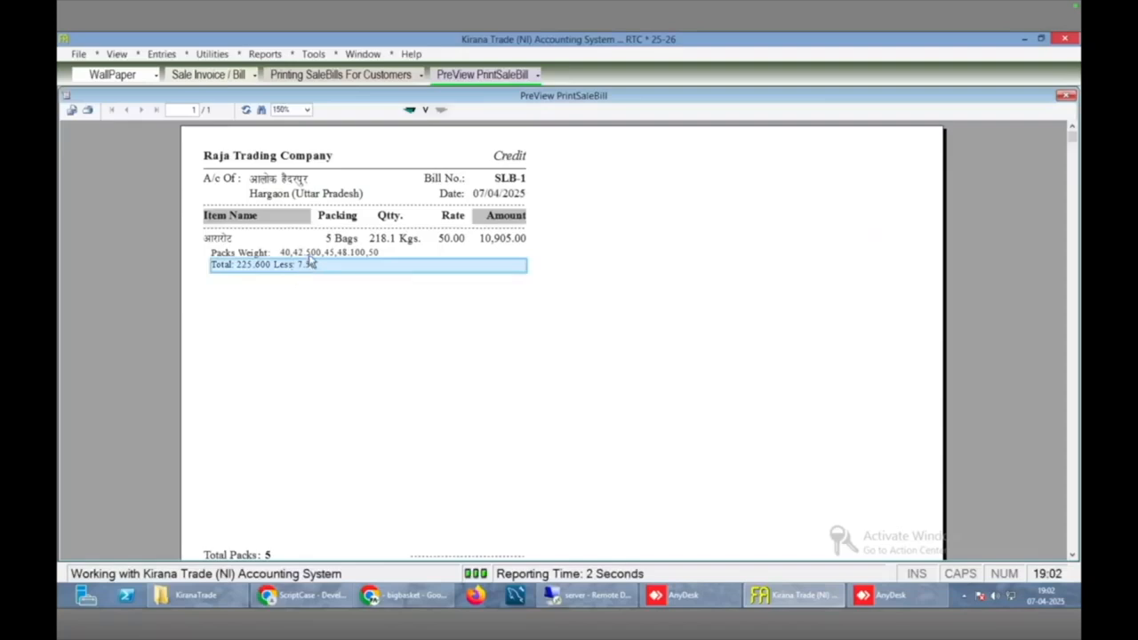
click(310, 254)
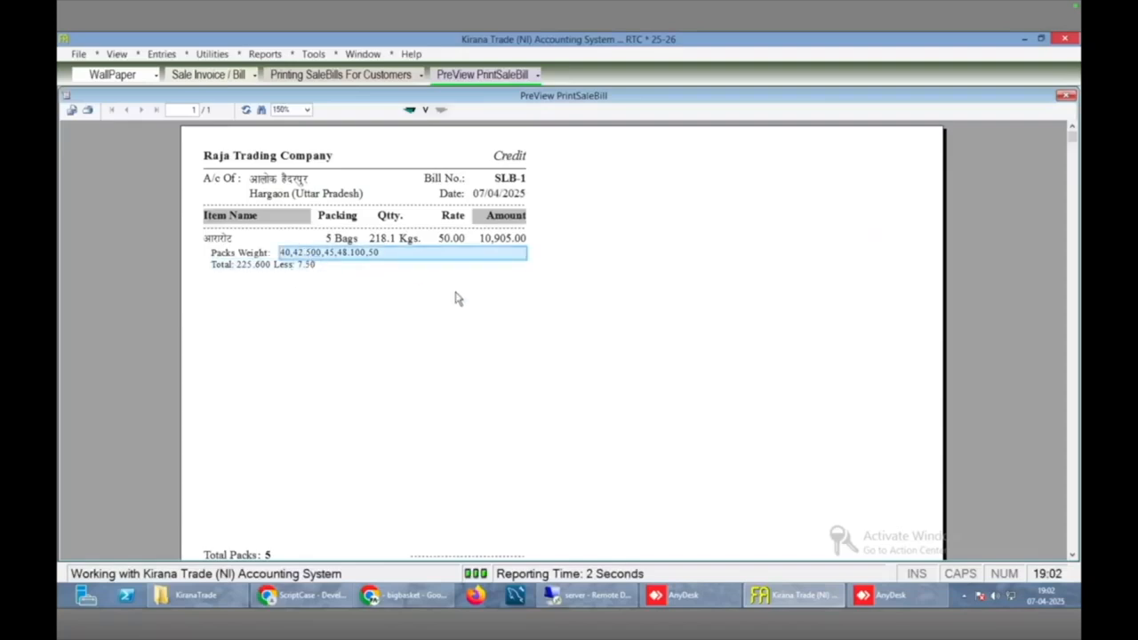
key(Escape)
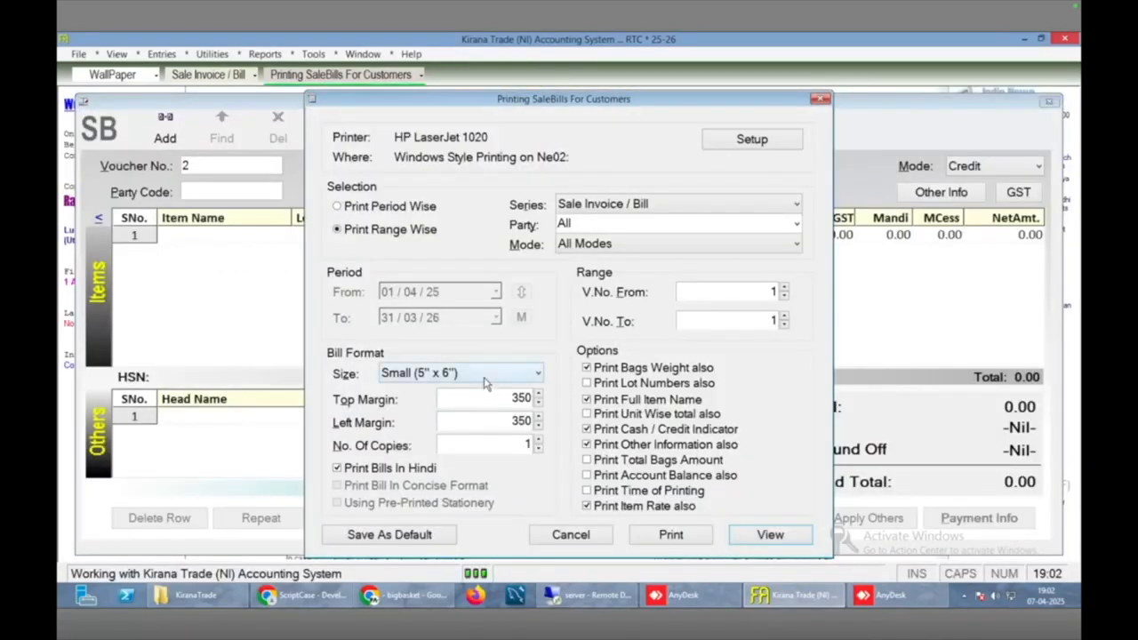
- Preview the bill in the POS (3" x 11") format and check its pack weights and deduction lines
click(485, 380)
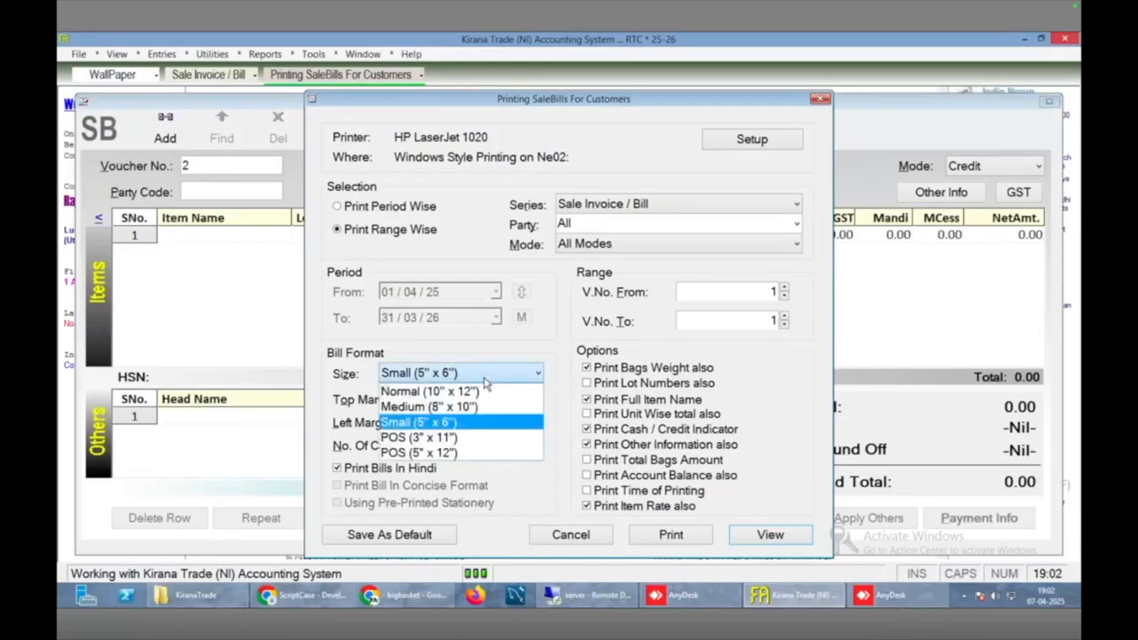
click(456, 440)
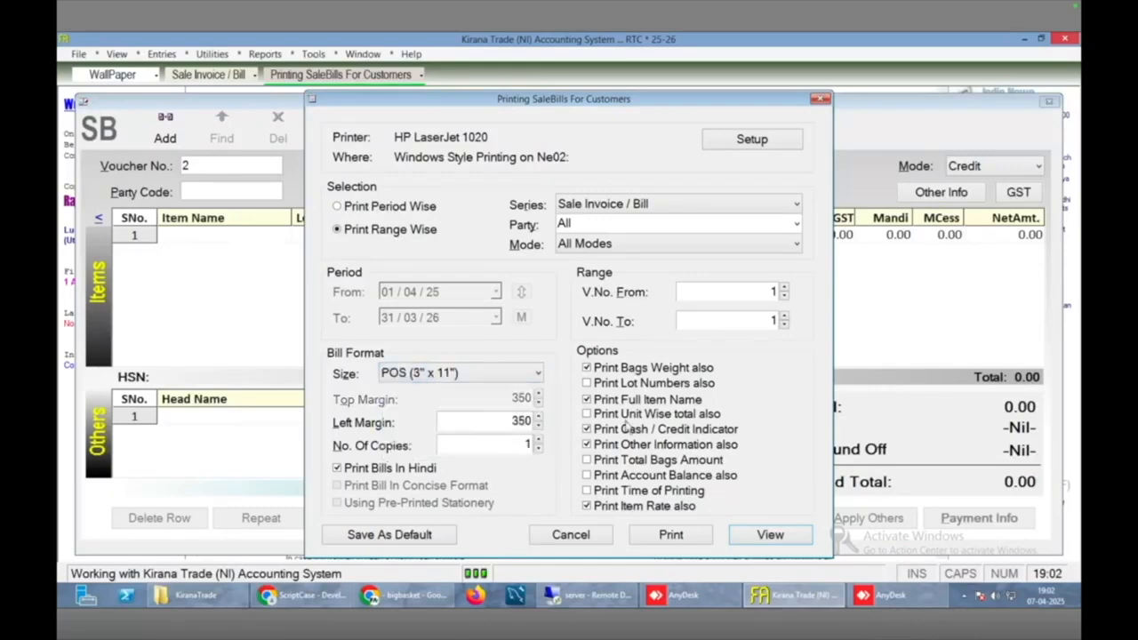
click(751, 534)
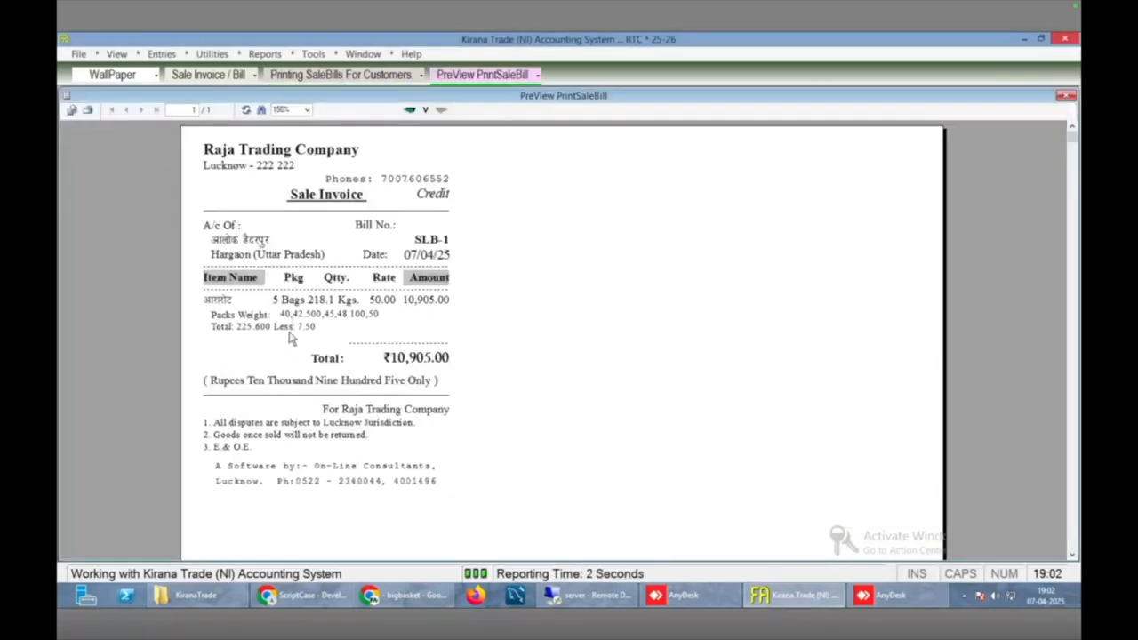
click(302, 325)
click(302, 316)
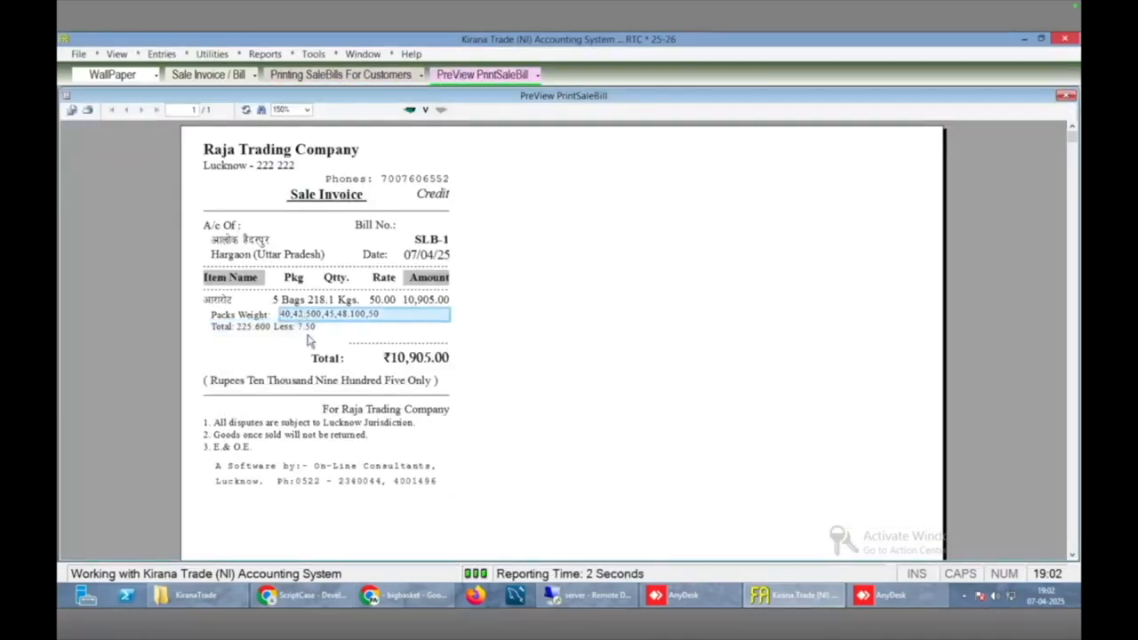
key(Escape)
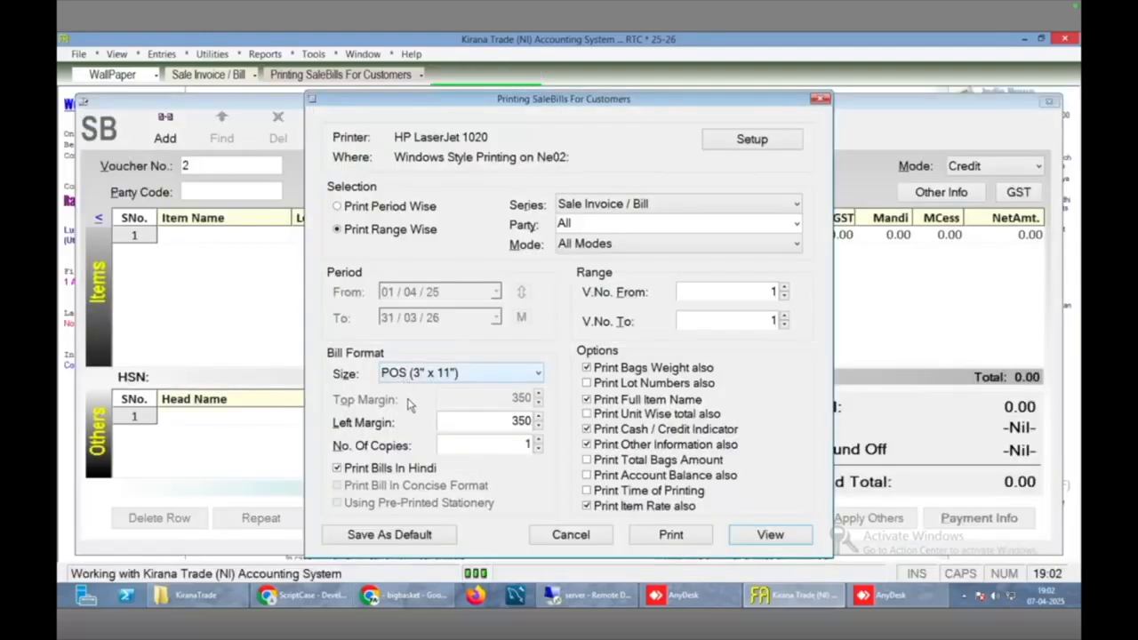
- Preview the bill in the POS (5" x 12") format, and close the bill printing dialog without printing
click(440, 374)
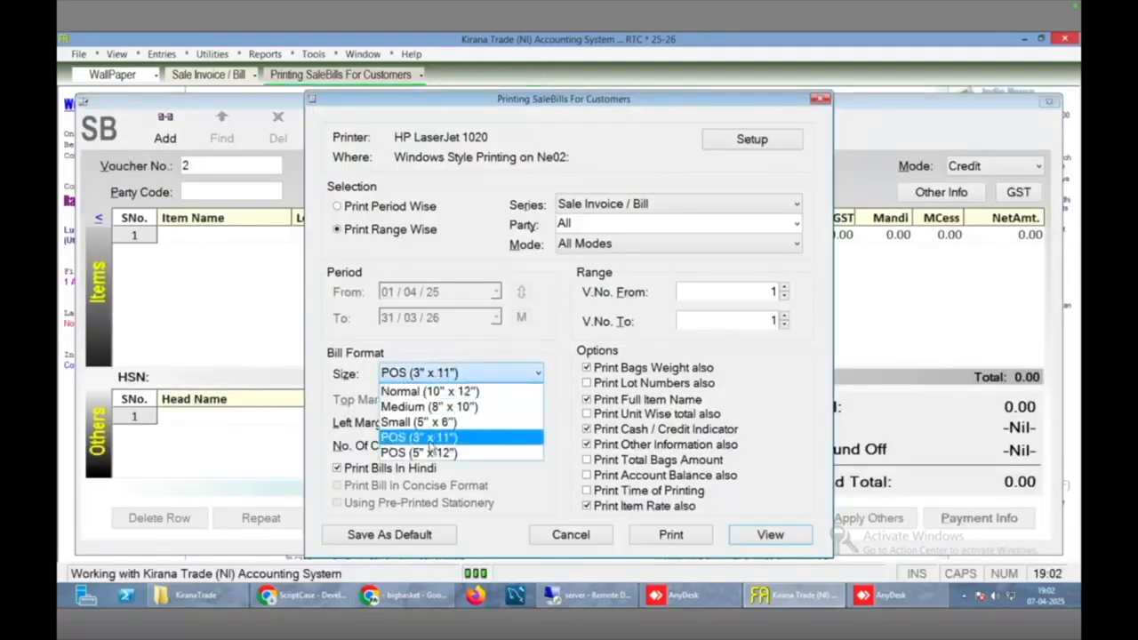
click(433, 452)
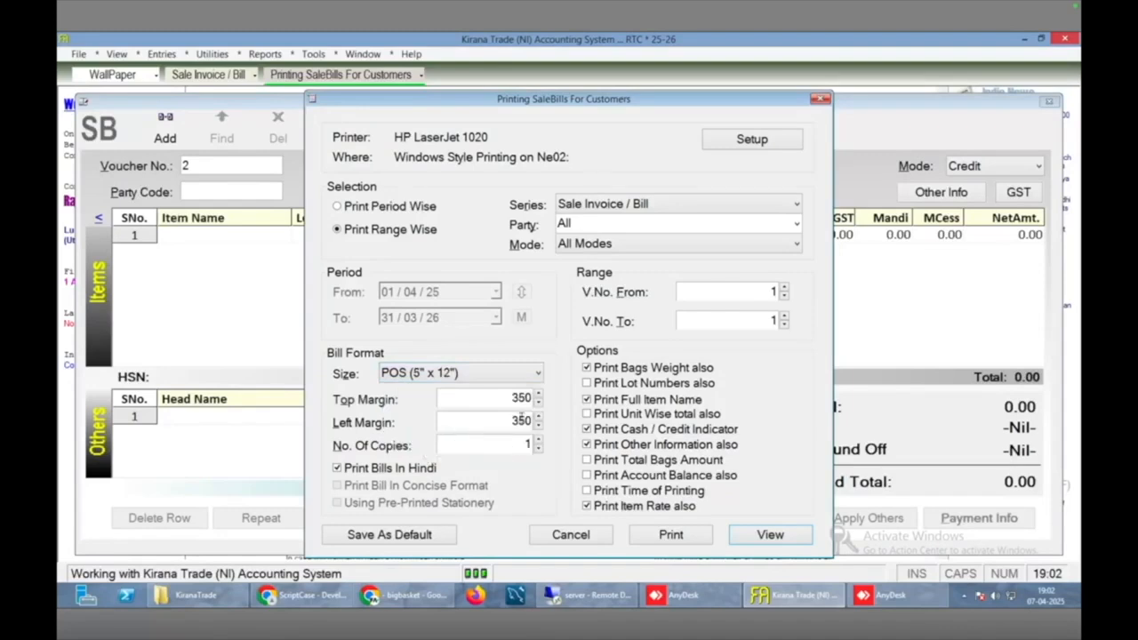
click(766, 535)
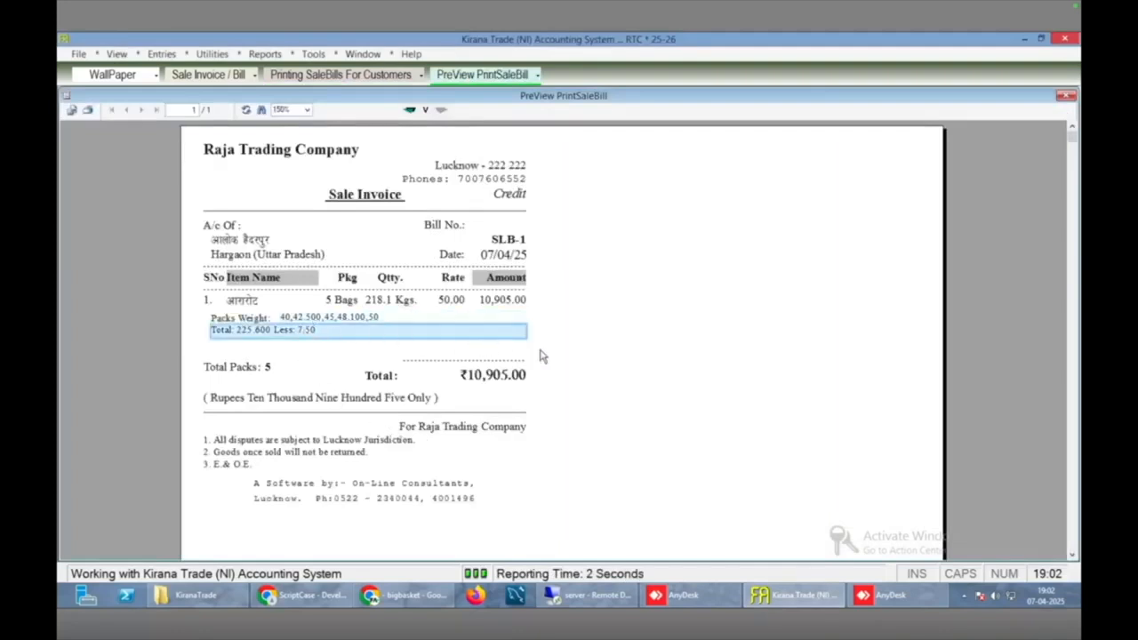
key(Escape)
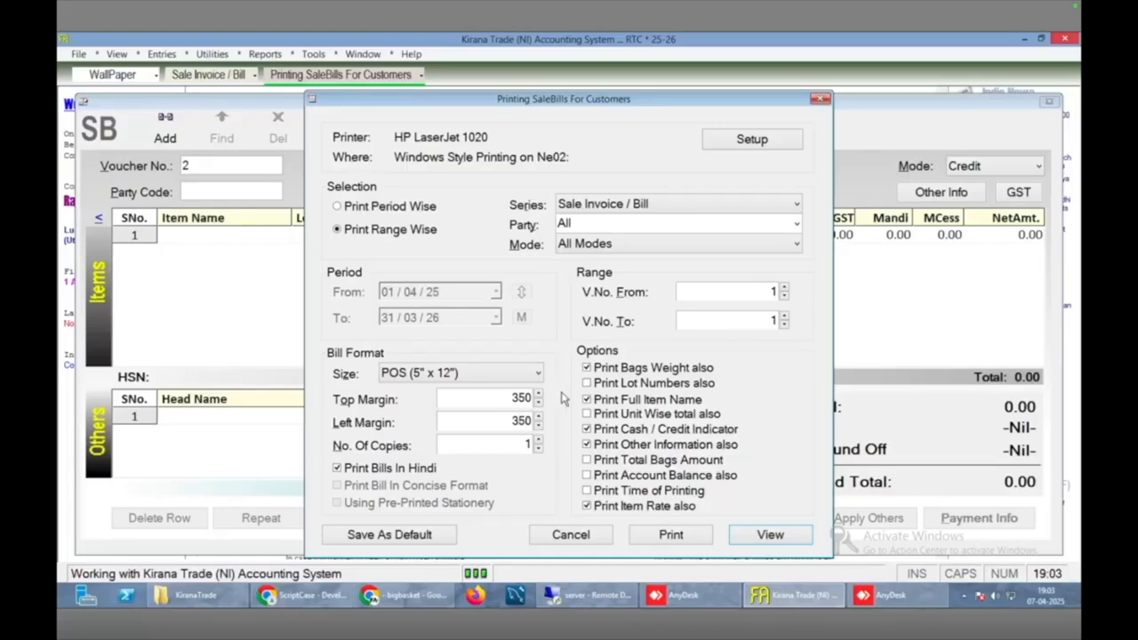
click(586, 538)
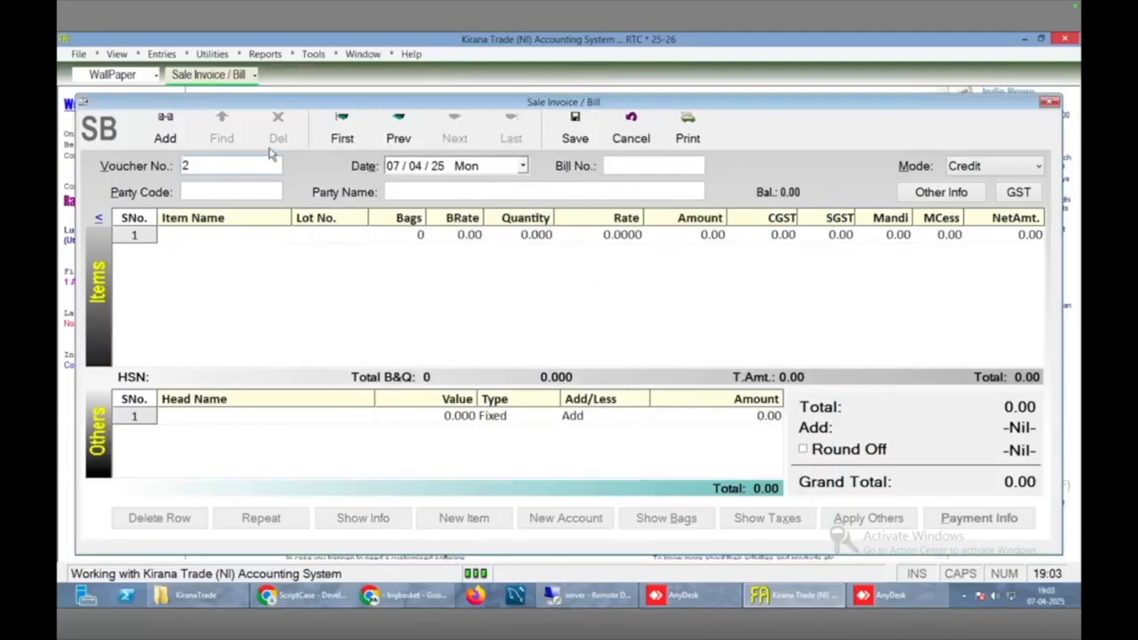
- View the bag weights entry for the first row of a new purchase bill, and exit the bills without saving
click(165, 55)
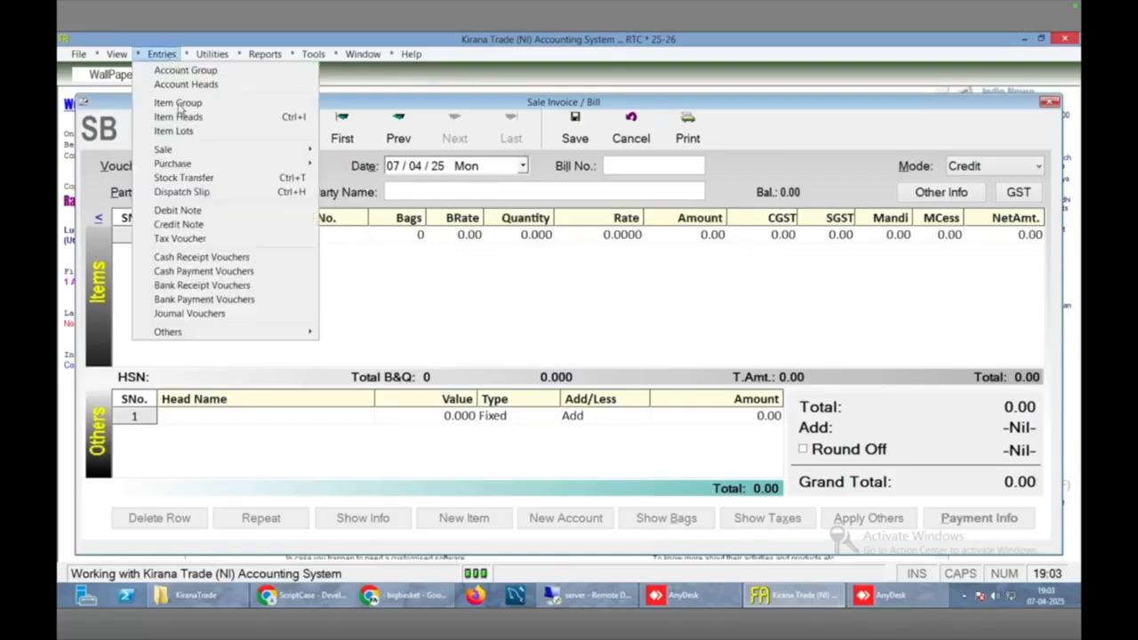
mouse_move(182, 164)
click(358, 169)
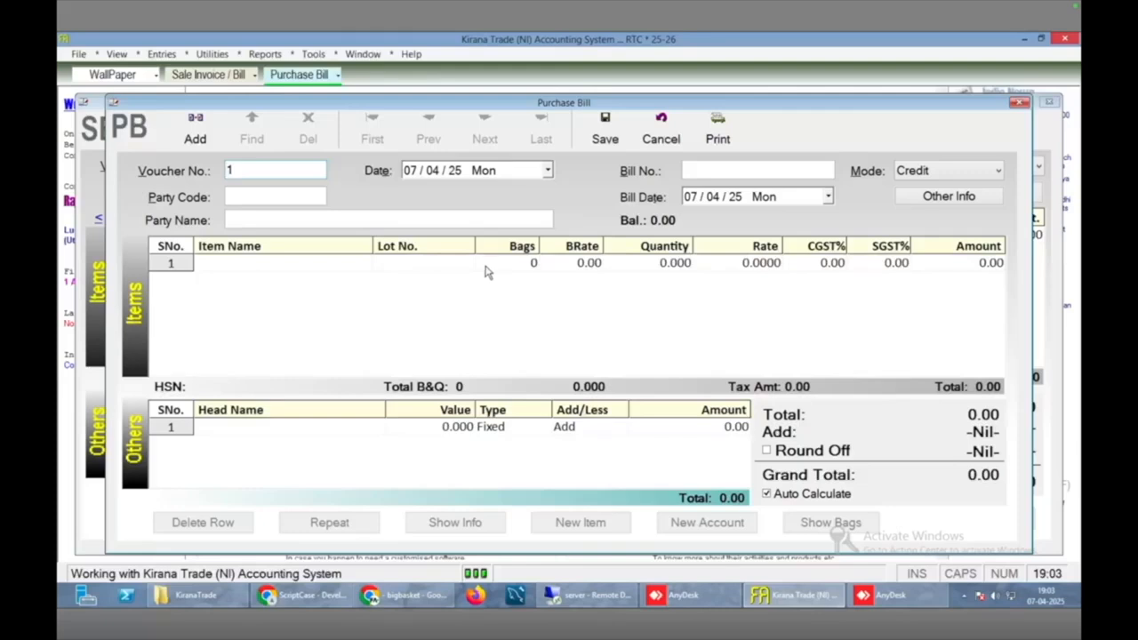
click(528, 265)
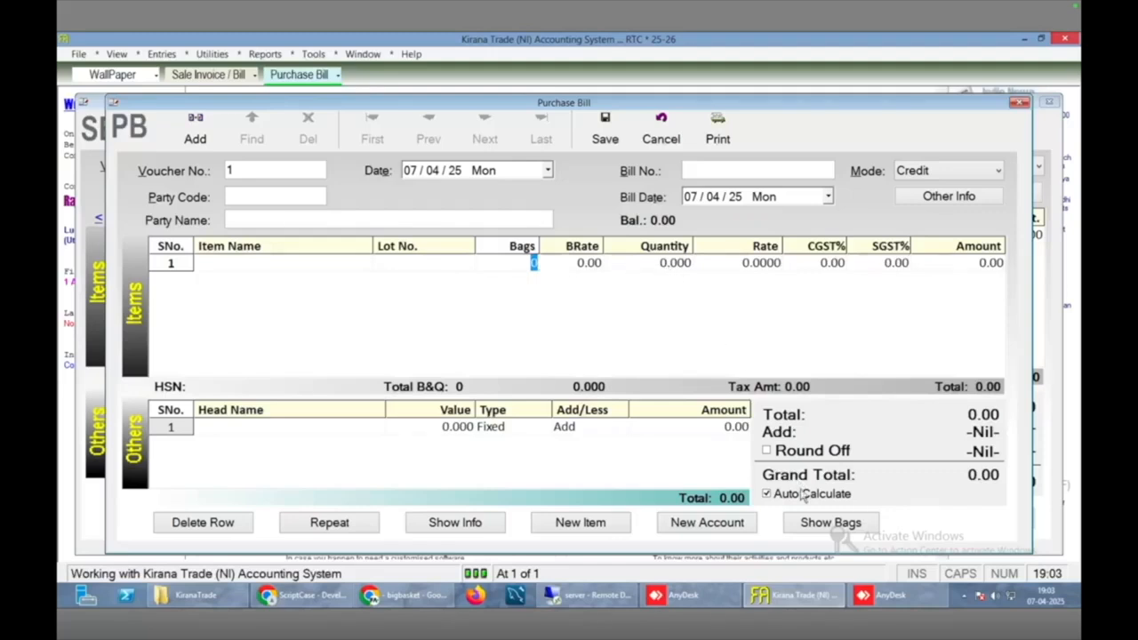
click(810, 523)
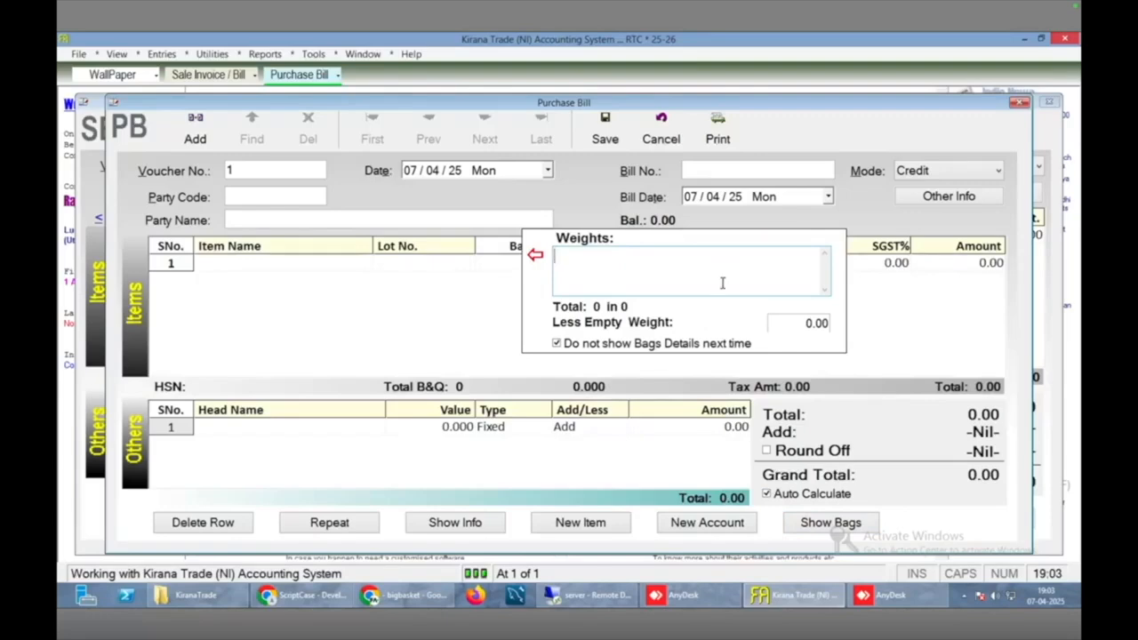
click(665, 142)
click(601, 365)
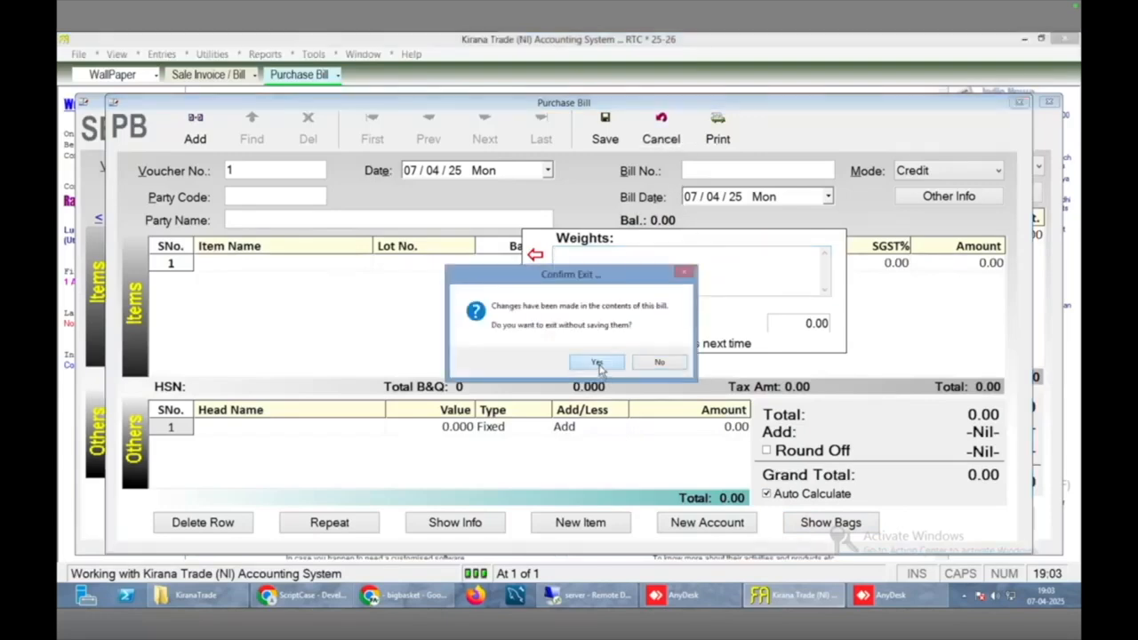
key(Escape)
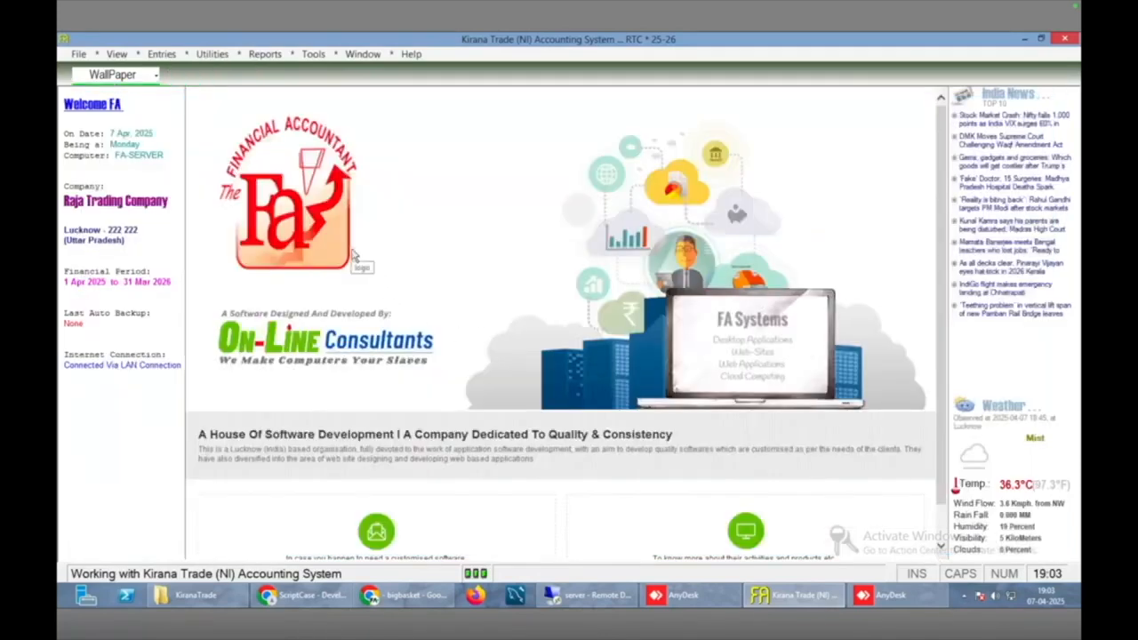